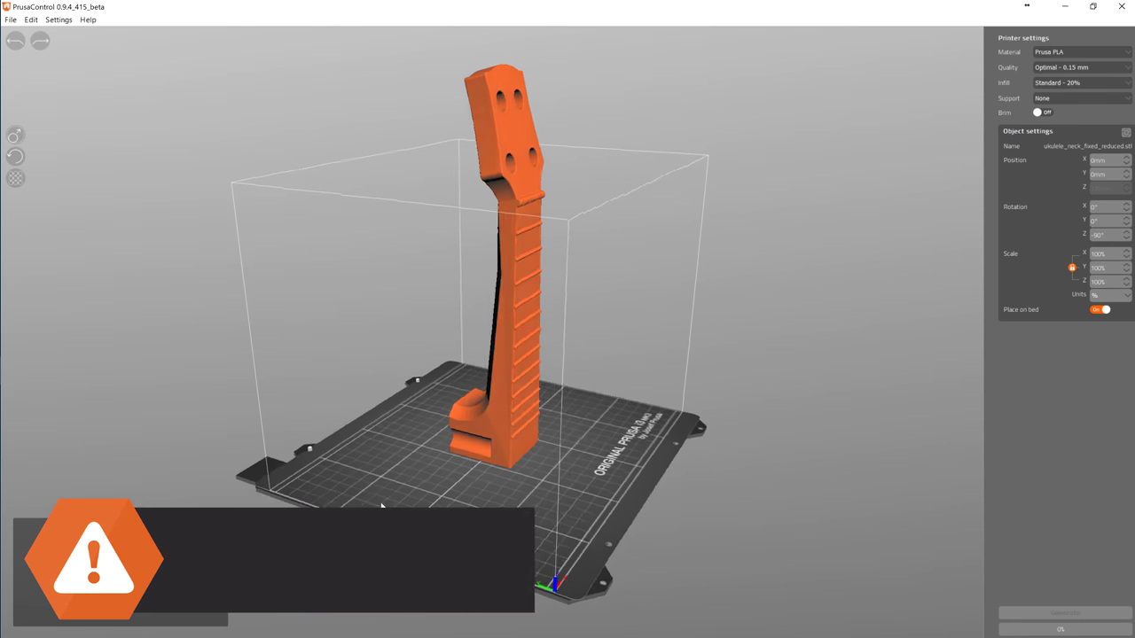
- Select the ukulele neck and cut it at Z 110.9, keeping both upper and lower parts
left_click_drag(369, 506, 280, 508)
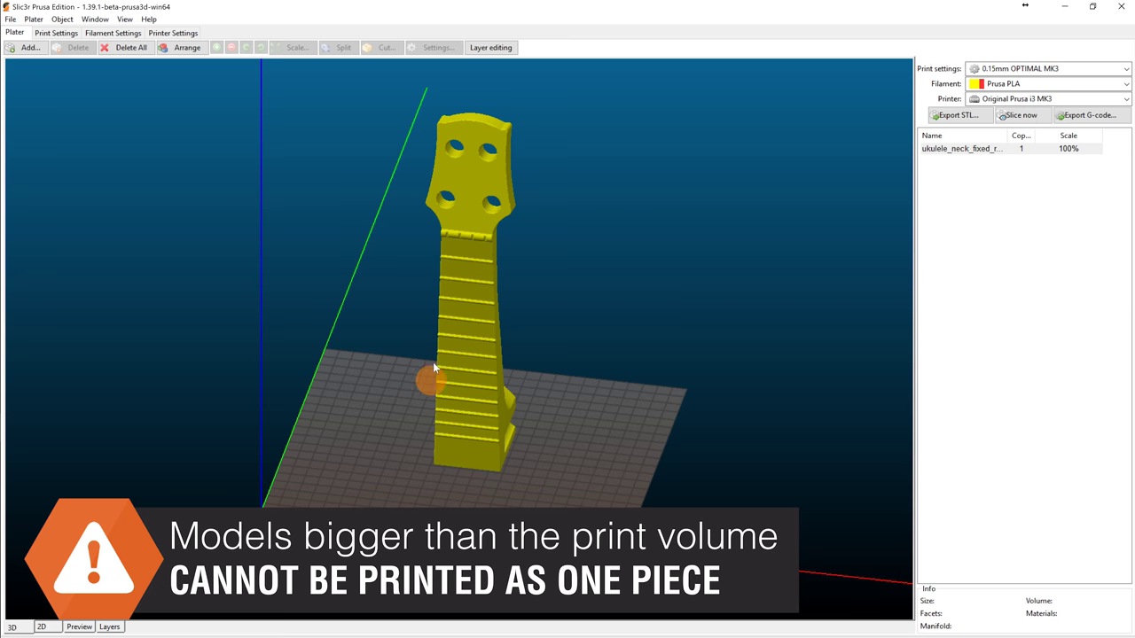
left_click_drag(432, 361, 469, 276)
left_click(469, 277)
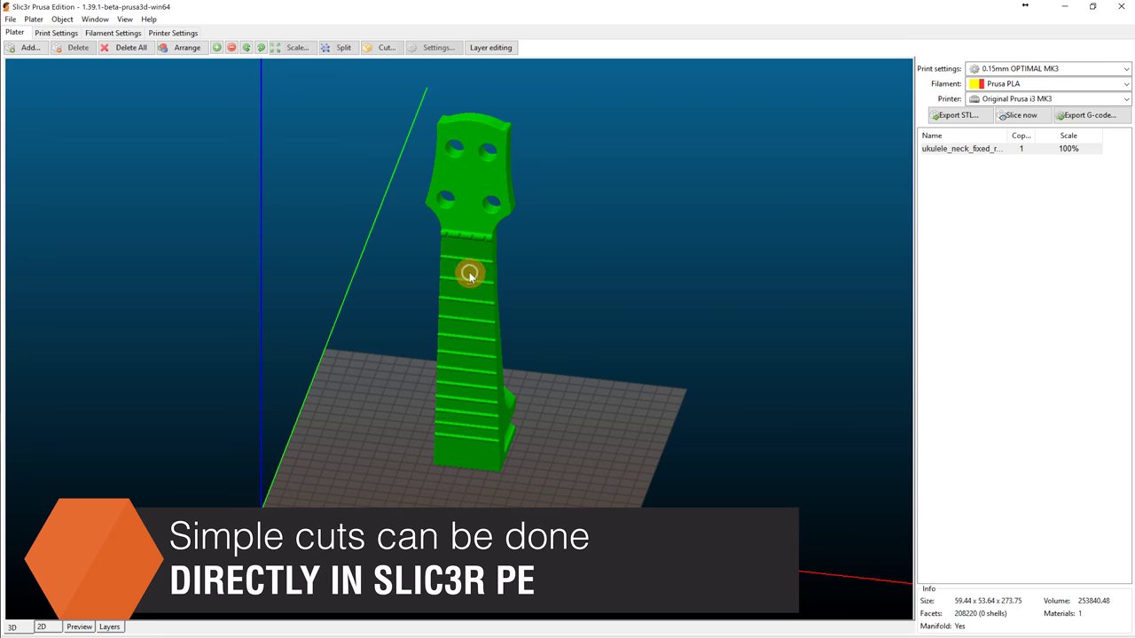
left_click(382, 49)
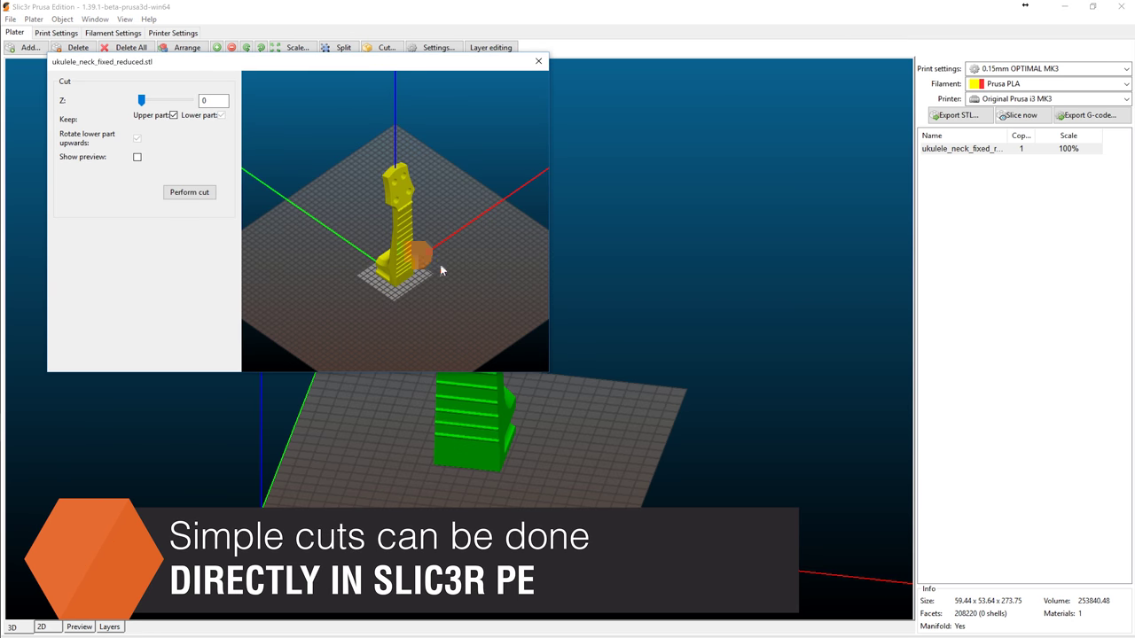
scroll(403, 275, "up", 5)
left_click(139, 100)
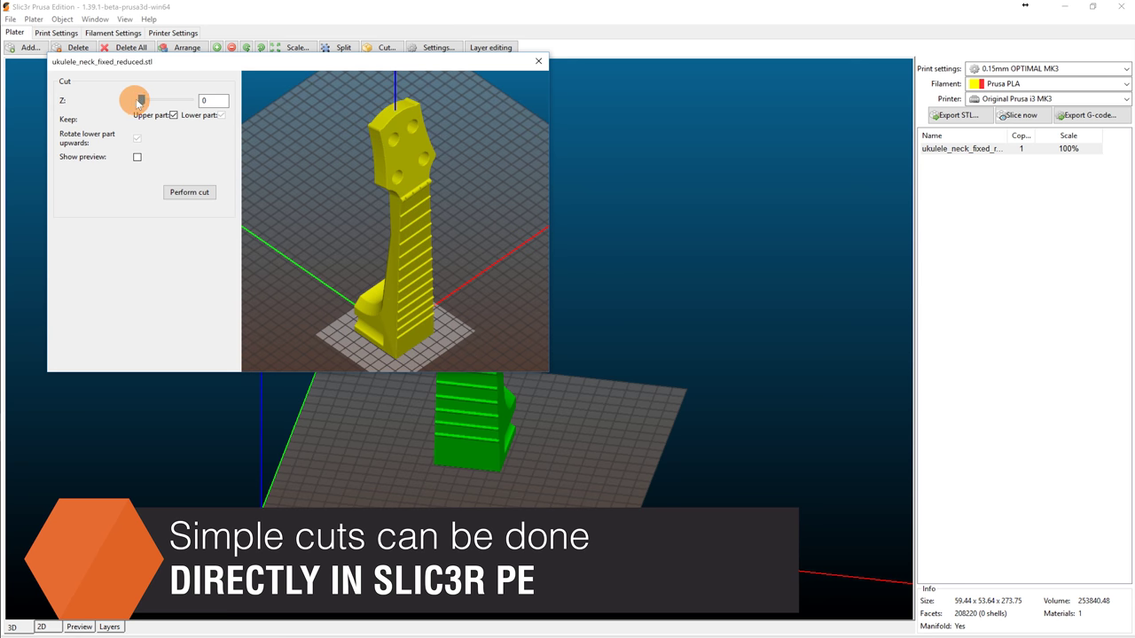
left_click_drag(141, 102, 162, 104)
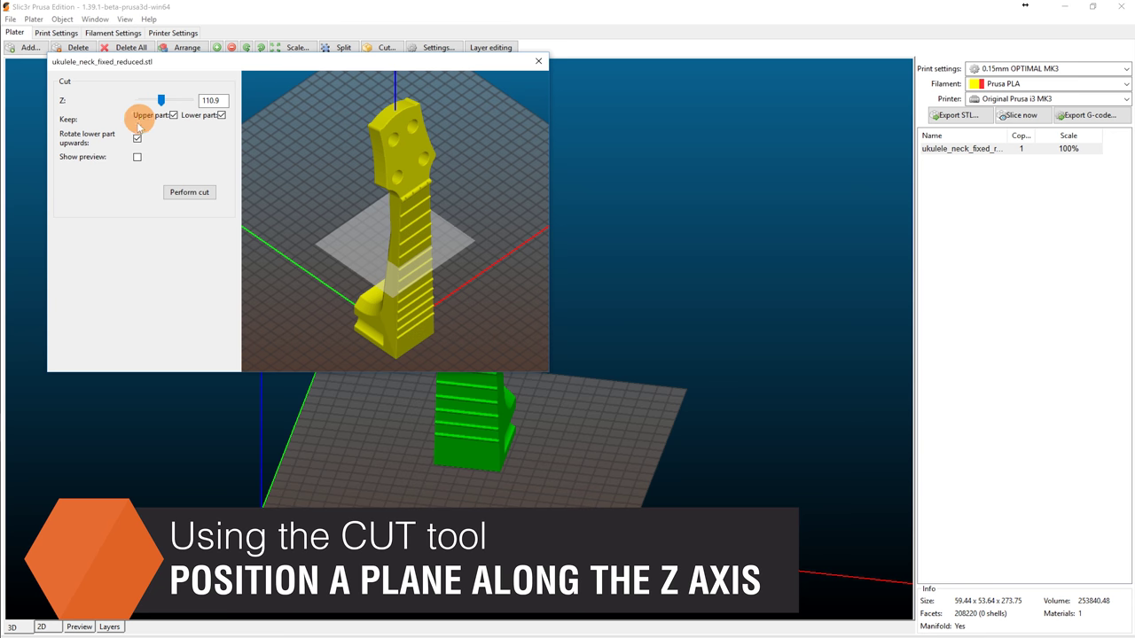
left_click(190, 191)
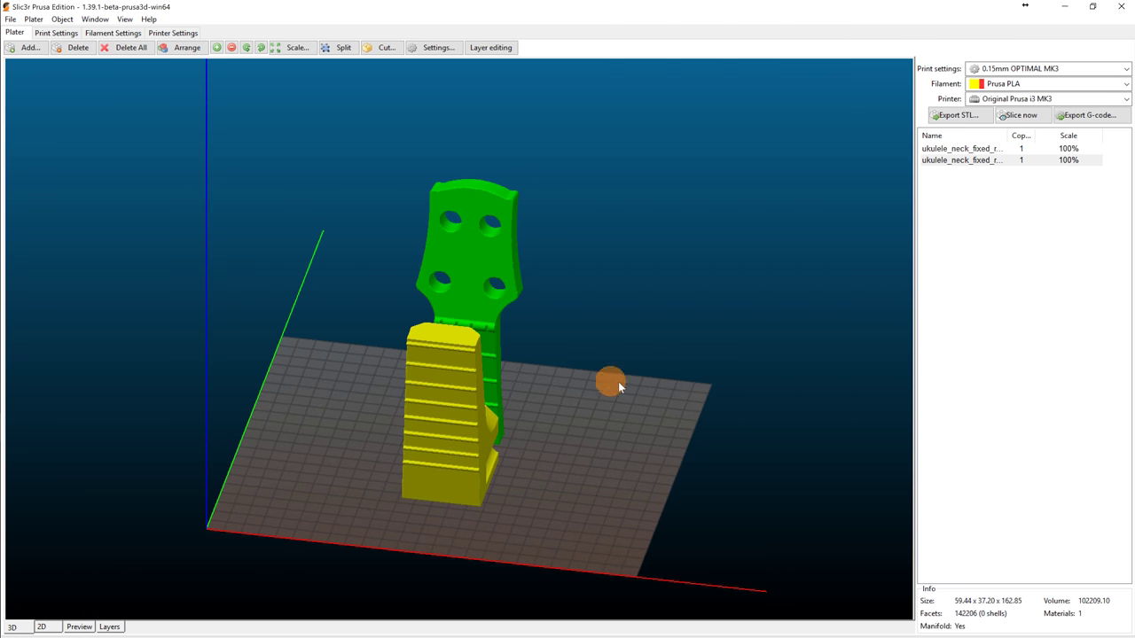
left_click_drag(618, 381, 709, 385)
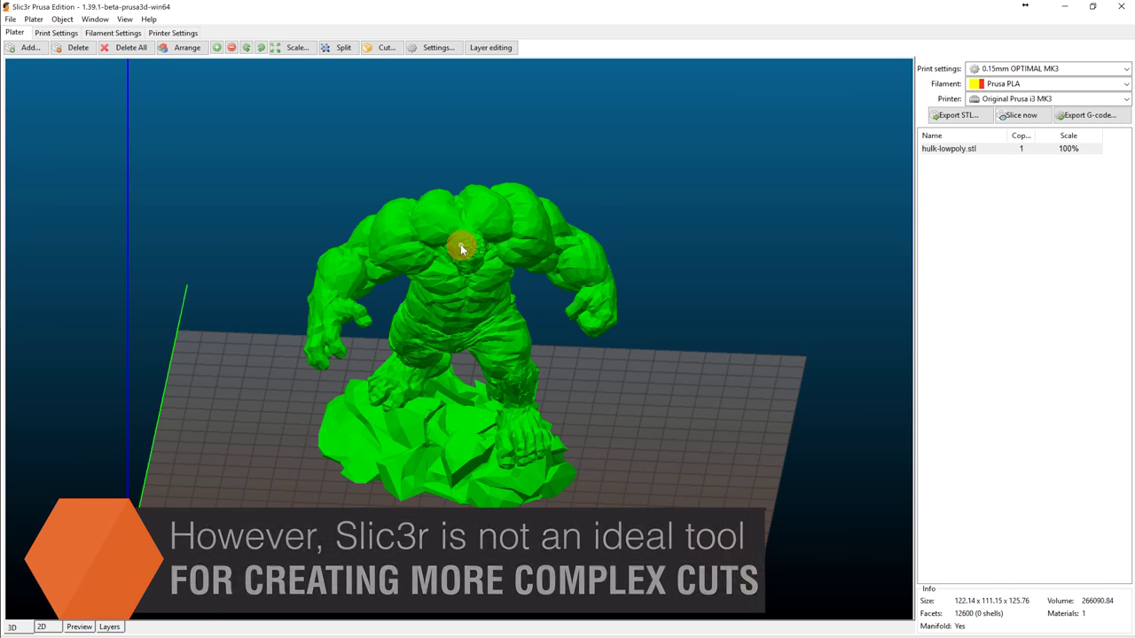
- Rotate the Hulk model -90° around the Y axis
right_click(461, 243)
mouse_move(515, 338)
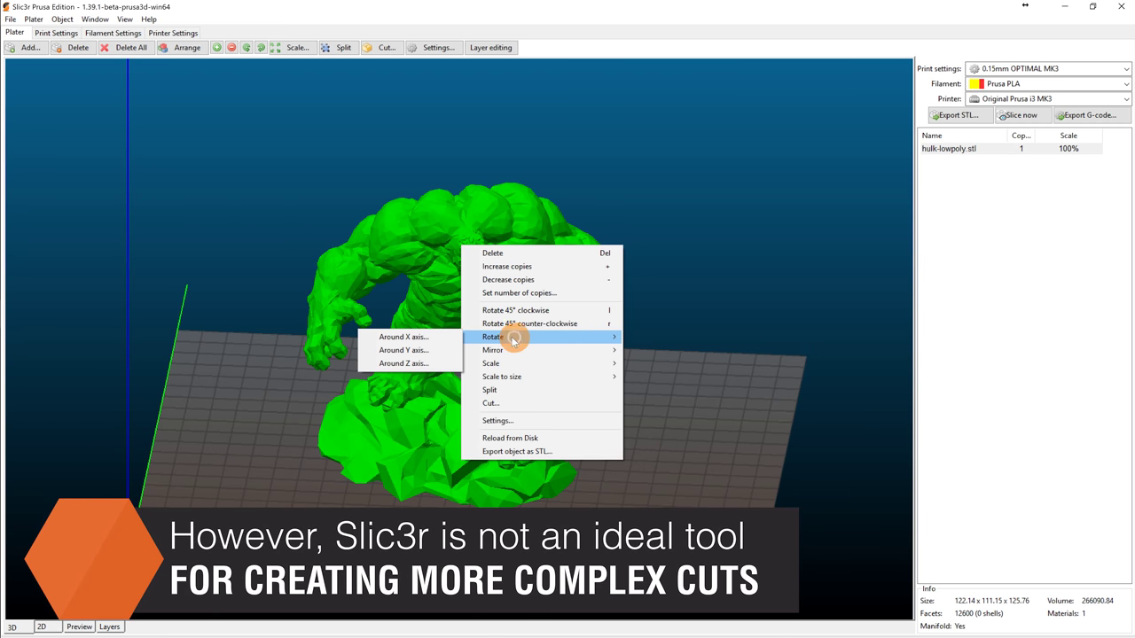
left_click(437, 350)
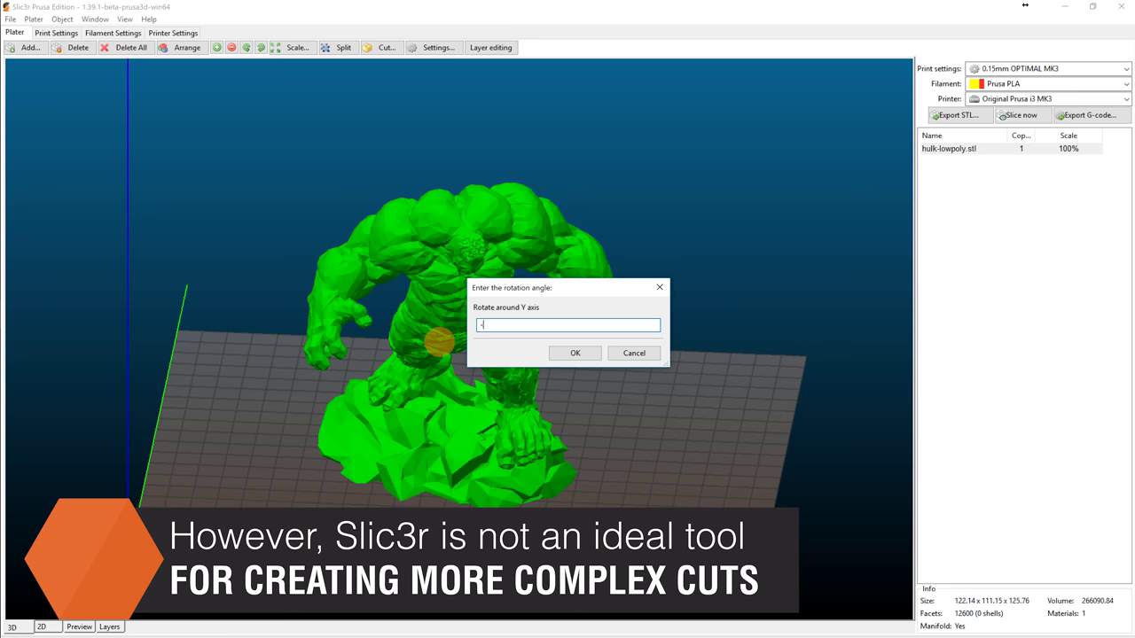
key("Return")
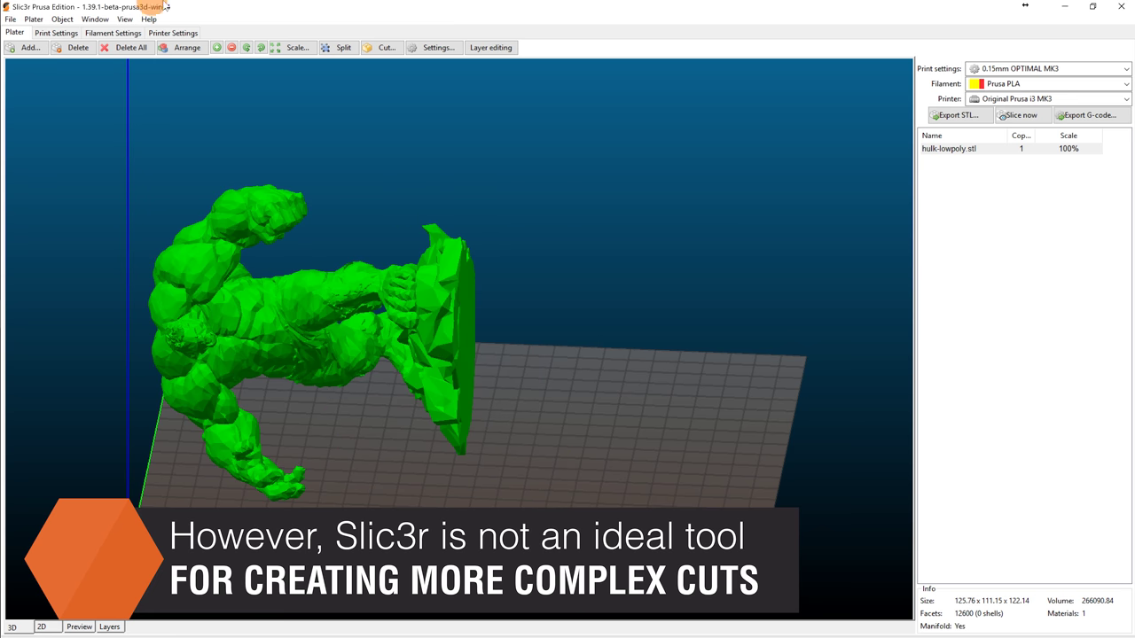
- Cut the rotated Hulk into two parts at Z 88.1
left_click(381, 48)
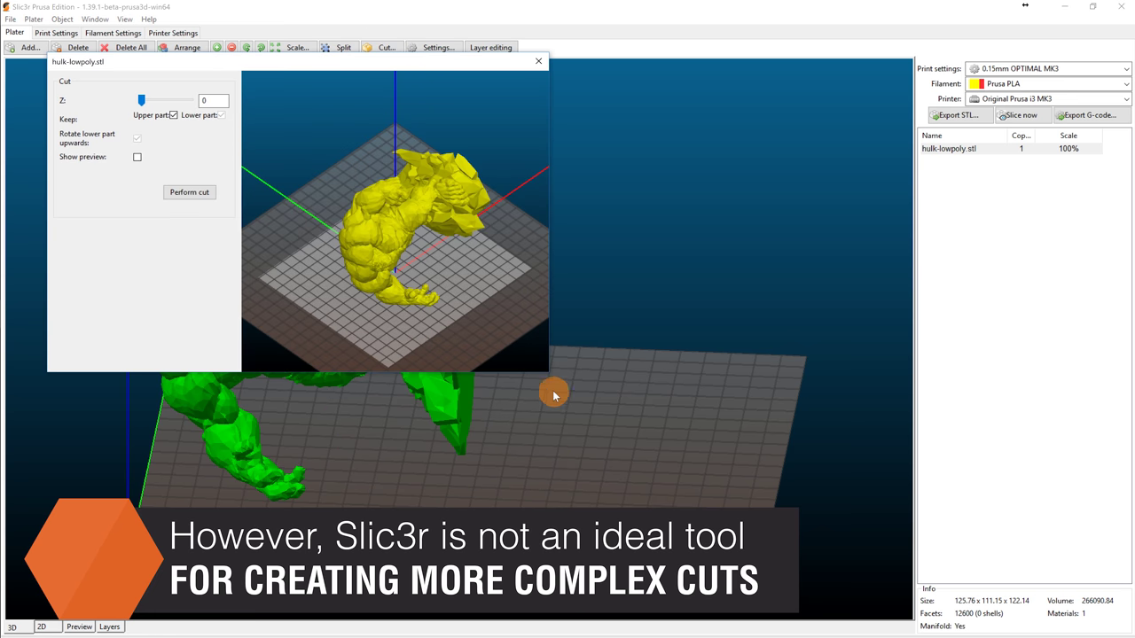
left_click_drag(550, 373, 817, 563)
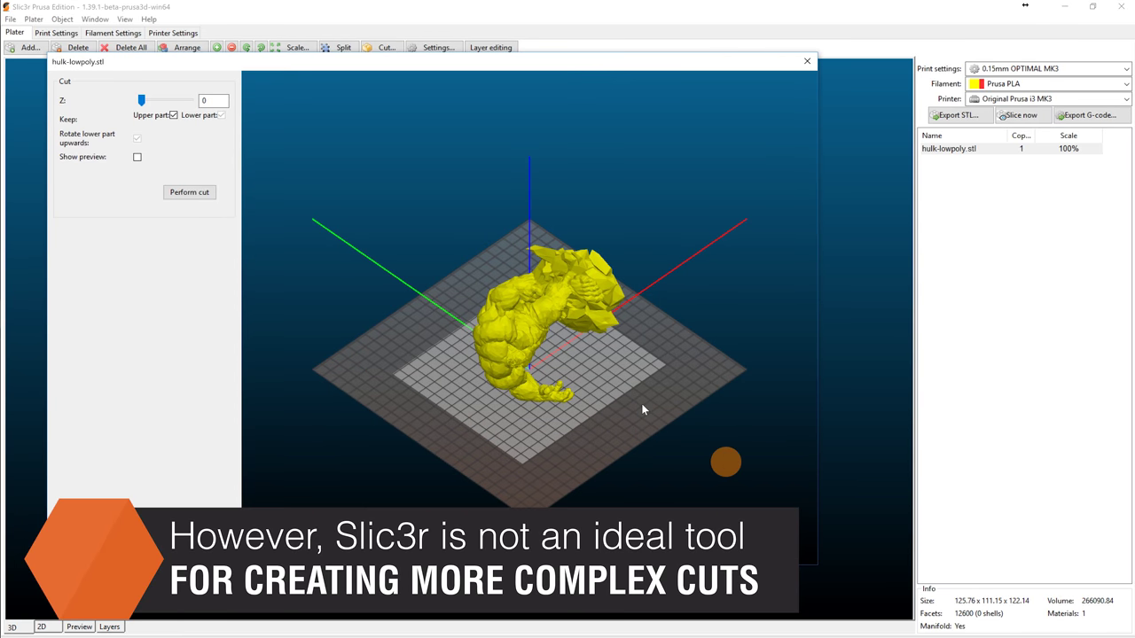
left_click_drag(572, 358, 519, 312)
left_click_drag(141, 100, 178, 104)
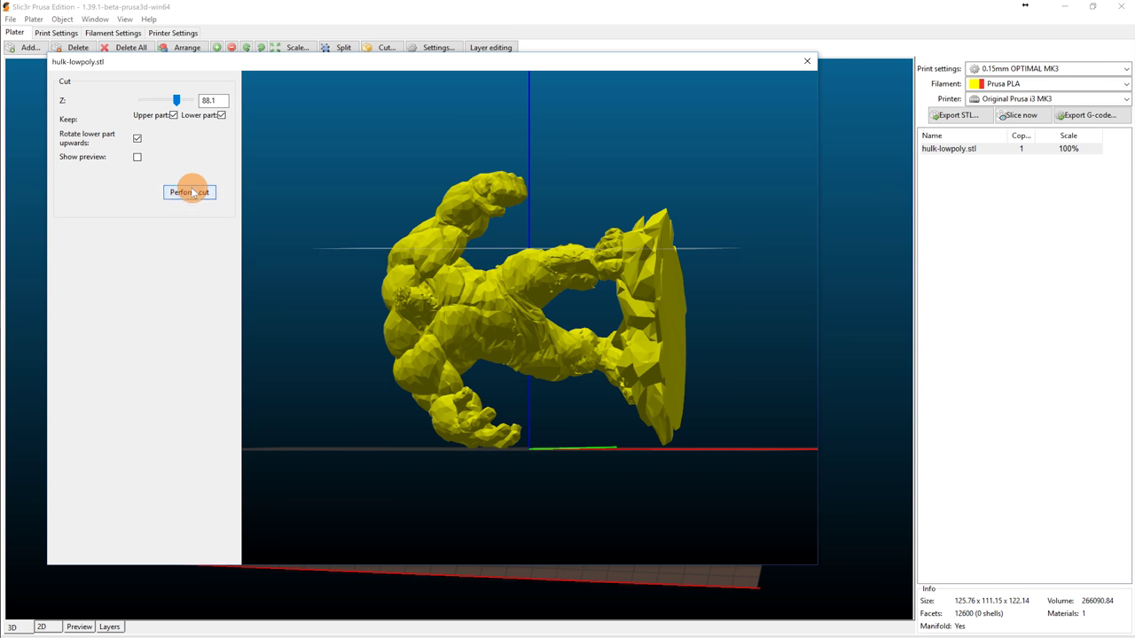
left_click(190, 191)
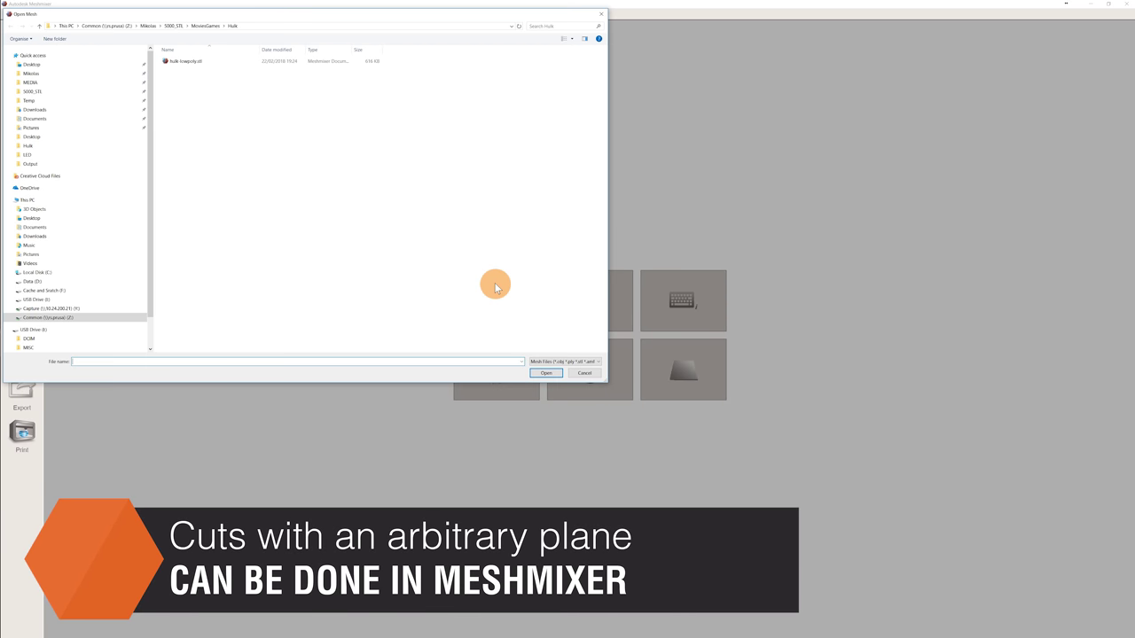
- Import hulk-lowpoly.stl and plane-cut through the right shoulder with Slice (Keep Both)
double_click(170, 61)
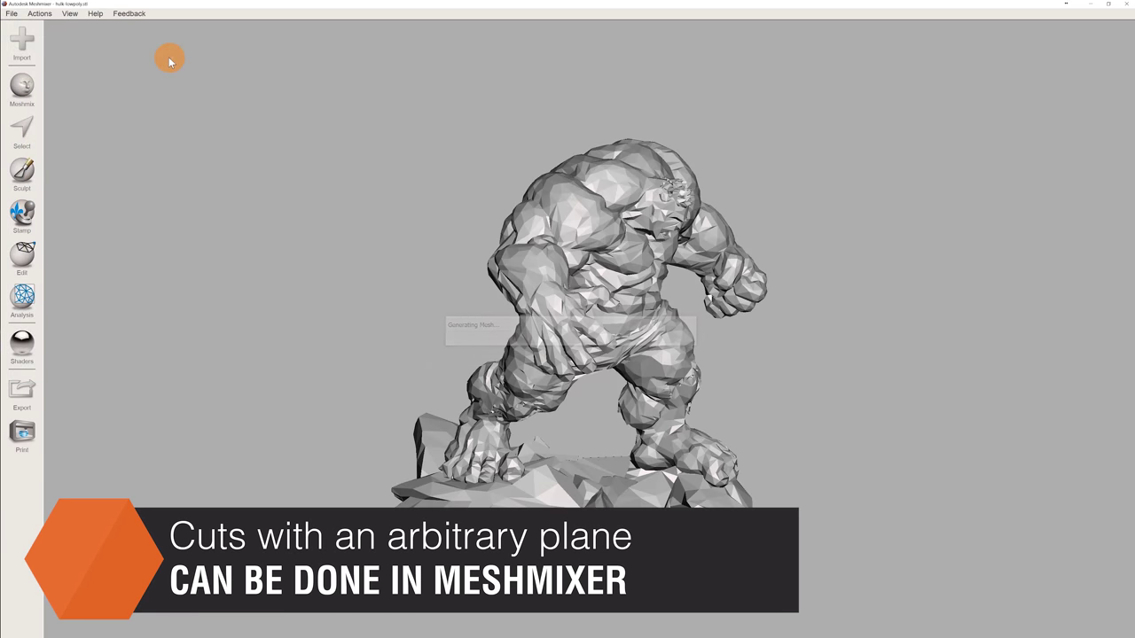
left_click(31, 256)
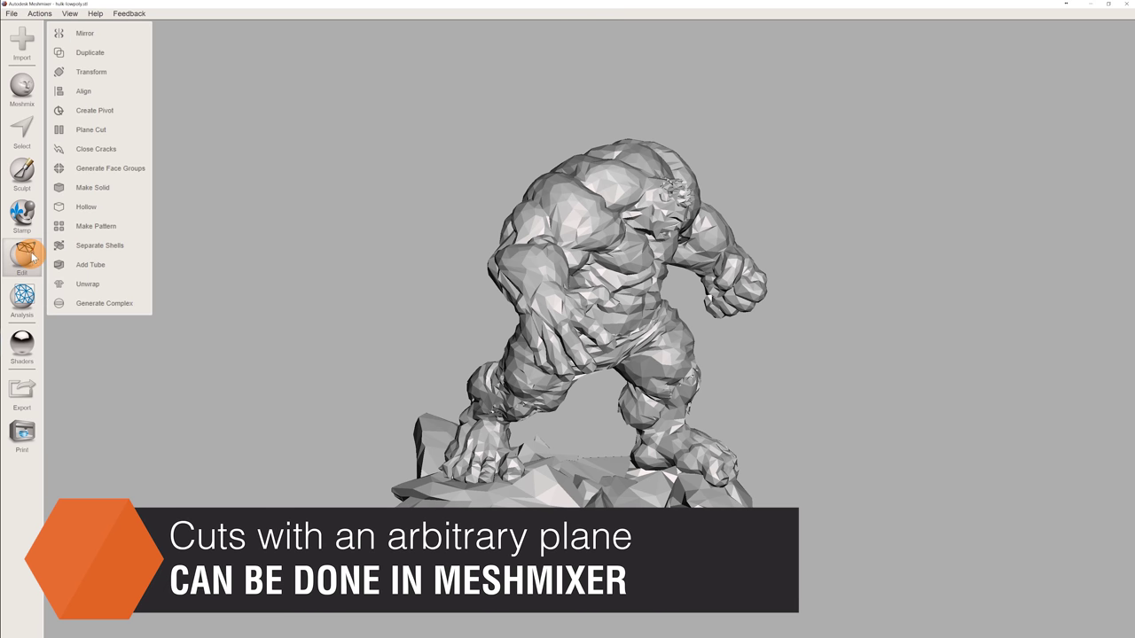
left_click(129, 128)
right_click_drag(829, 372, 723, 404)
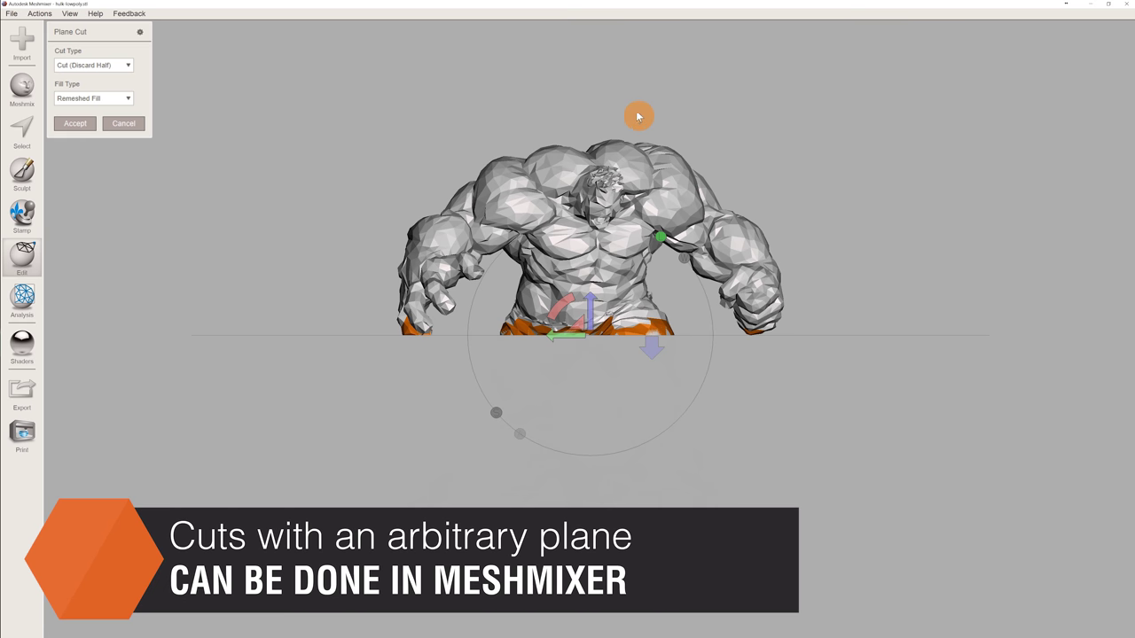
mouse_move(623, 103)
left_mouse_down()
mouse_move(666, 232)
mouse_move(671, 300)
left_mouse_up()
left_click(580, 282)
left_click(106, 68)
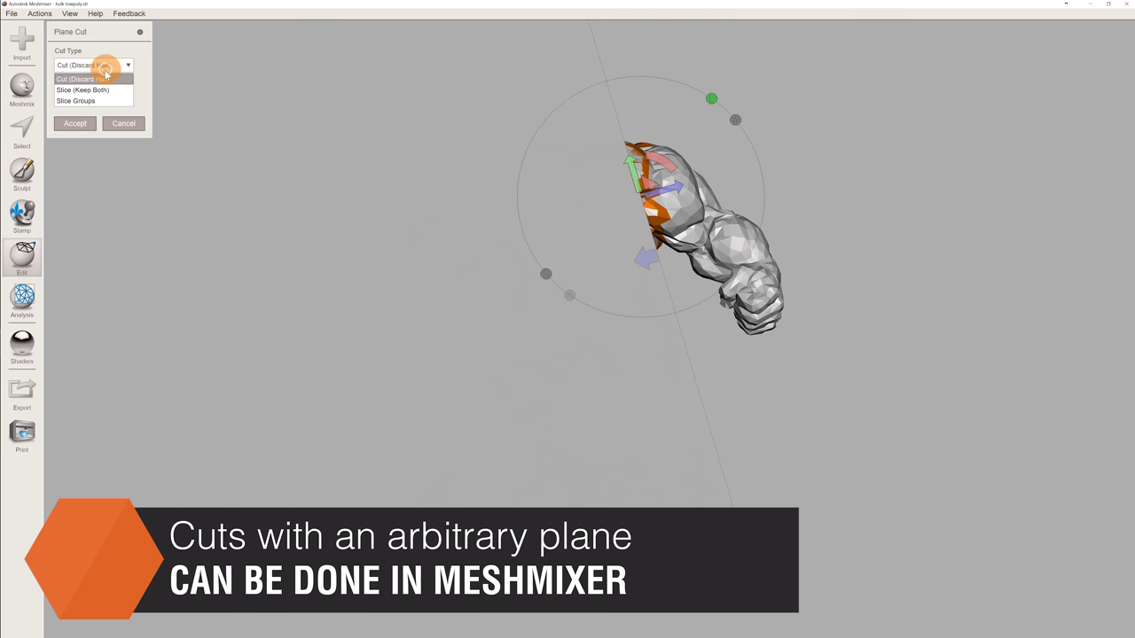
left_click(108, 90)
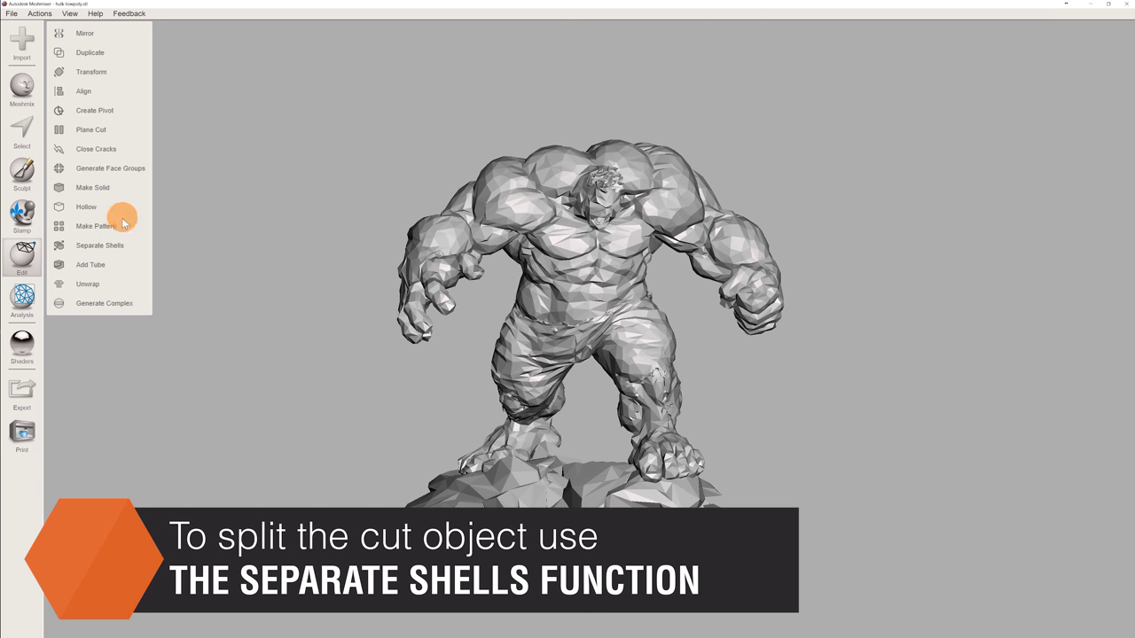
- Separate the cut Hulk into shells and check the arm and body shells
left_click(123, 246)
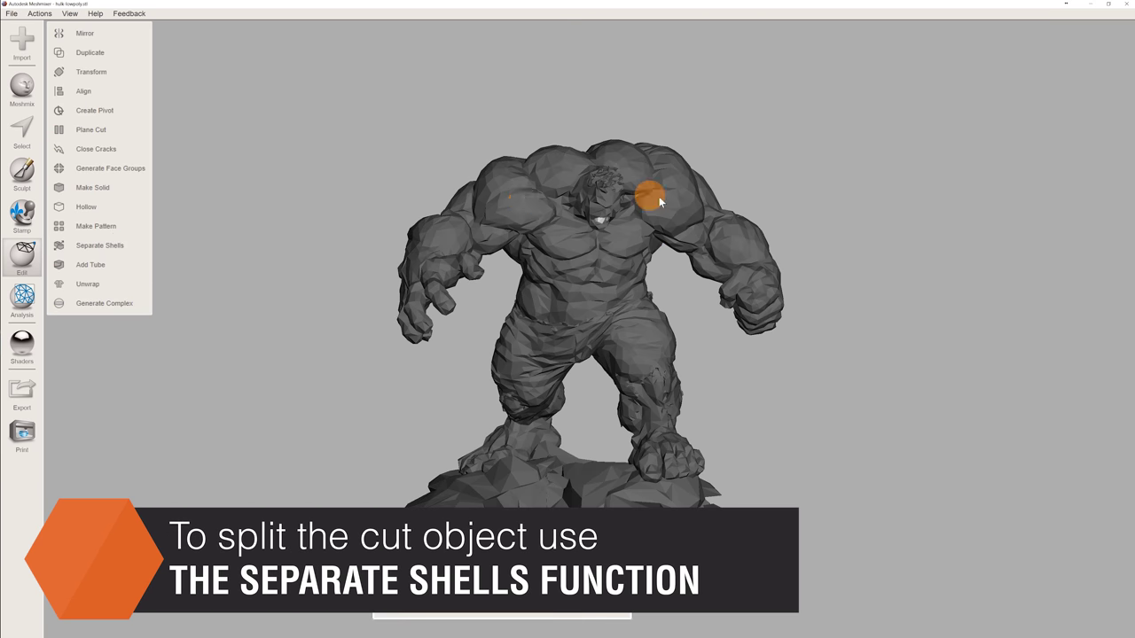
left_click(707, 209)
left_click(570, 255)
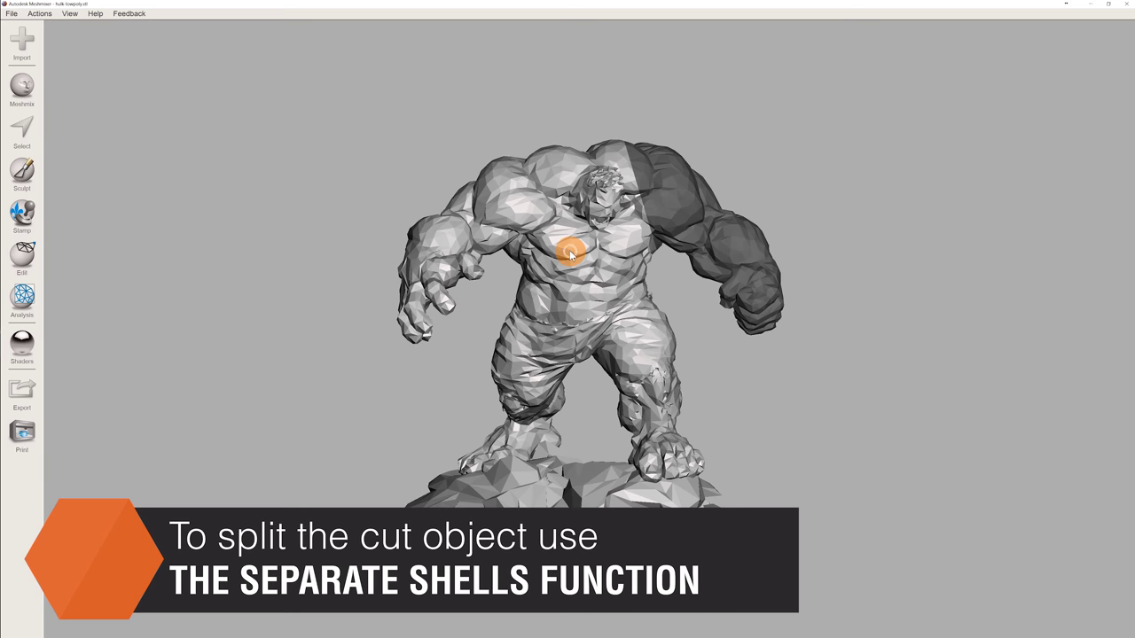
left_click(683, 217)
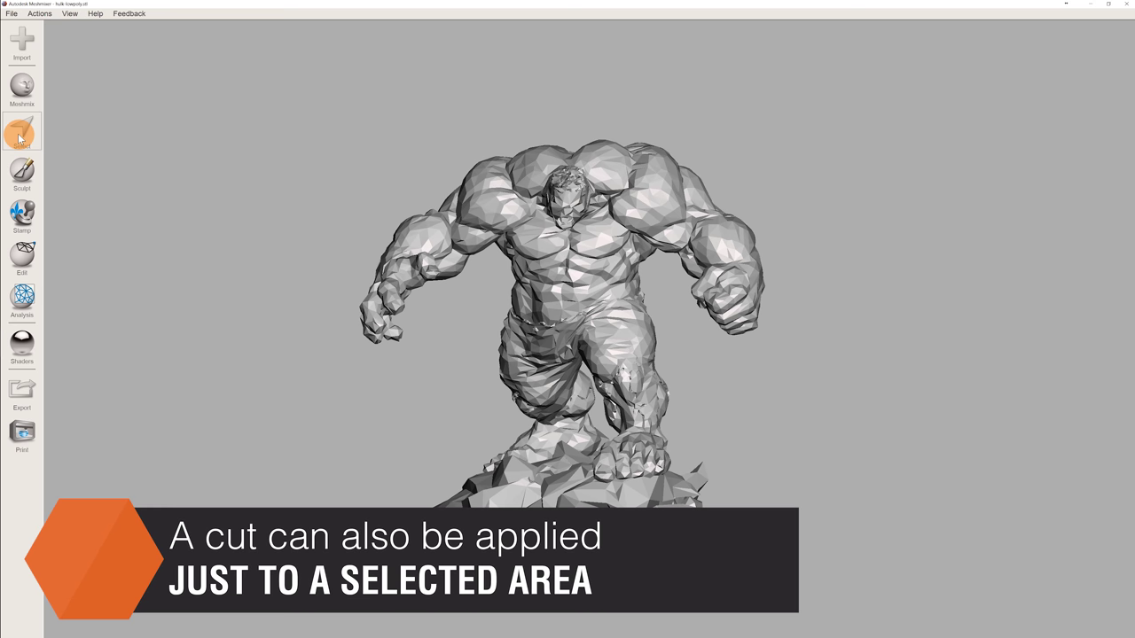
left_click(20, 139)
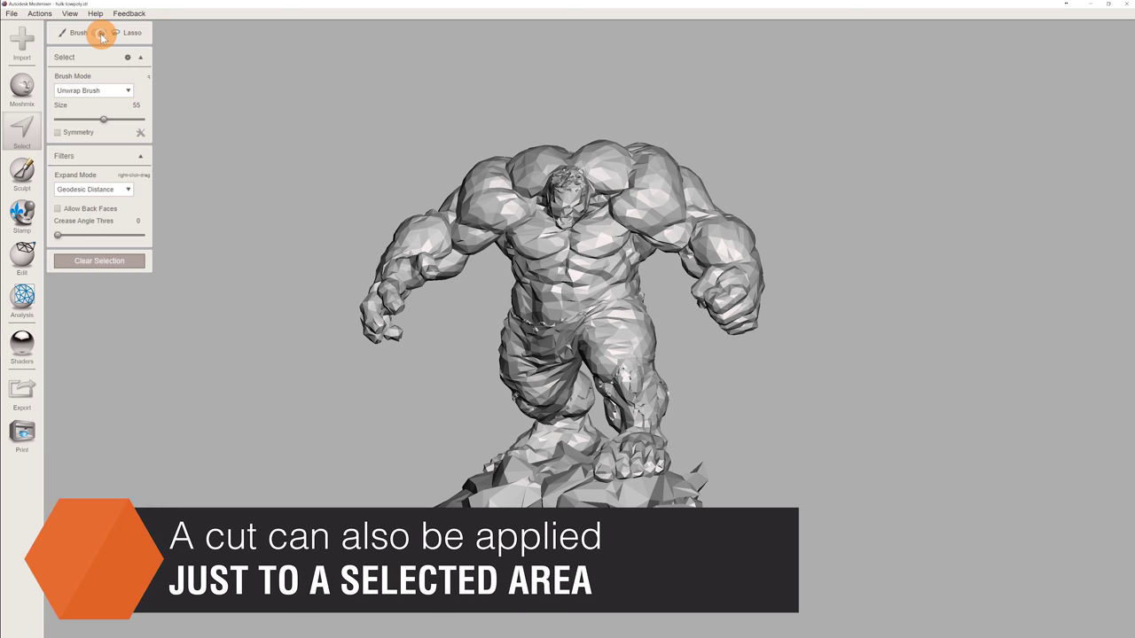
- Select the right shoulder region and slice it with a vertical plane, keeping both halves
mouse_move(644, 116)
left_mouse_down()
mouse_move(607, 200)
mouse_move(621, 263)
left_mouse_up()
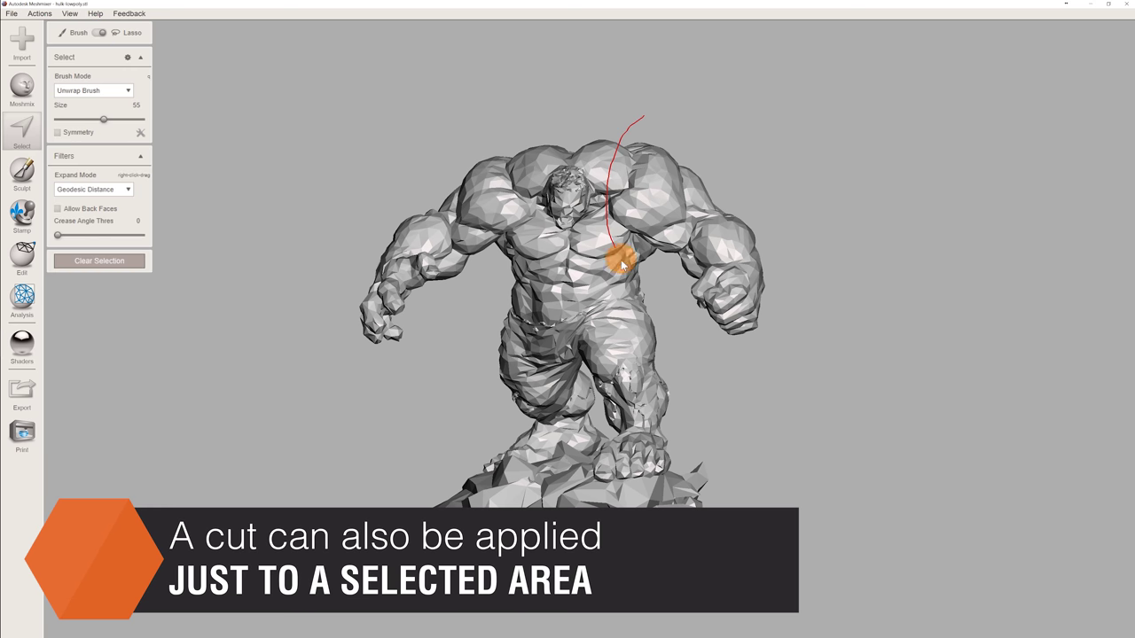
left_click_drag(654, 113, 643, 110)
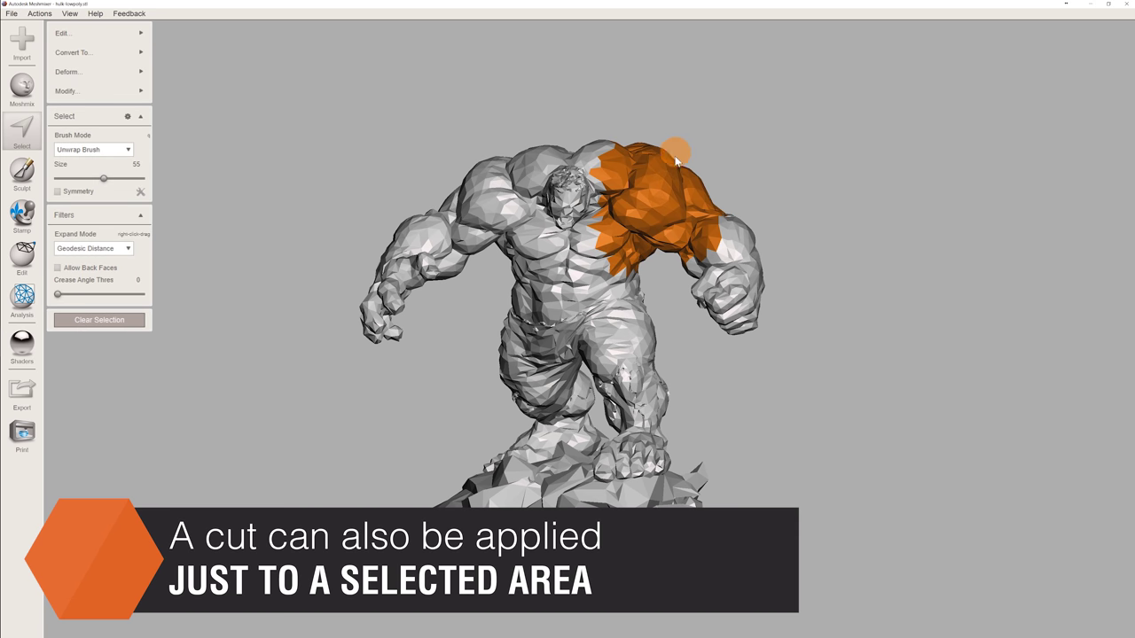
mouse_move(101, 38)
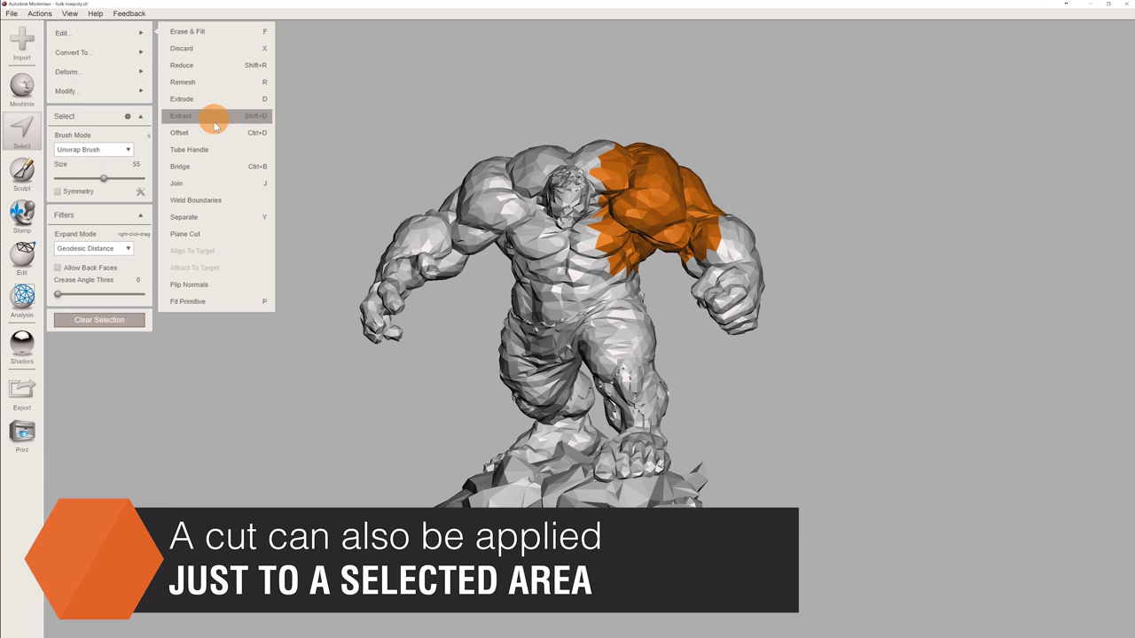
left_click(223, 234)
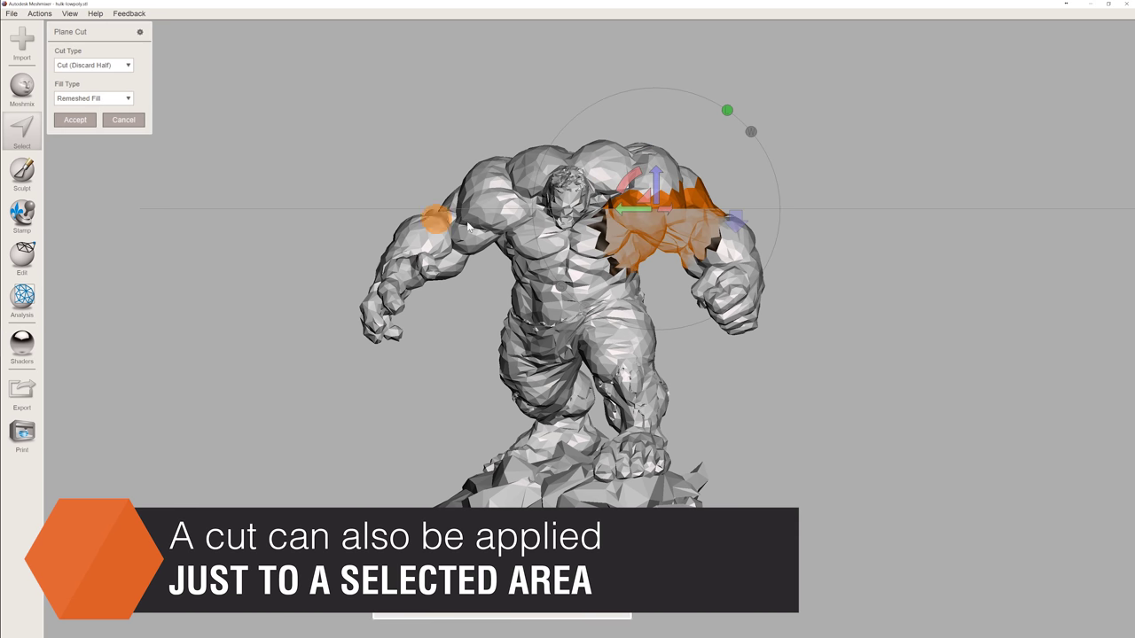
left_click_drag(644, 272, 647, 124)
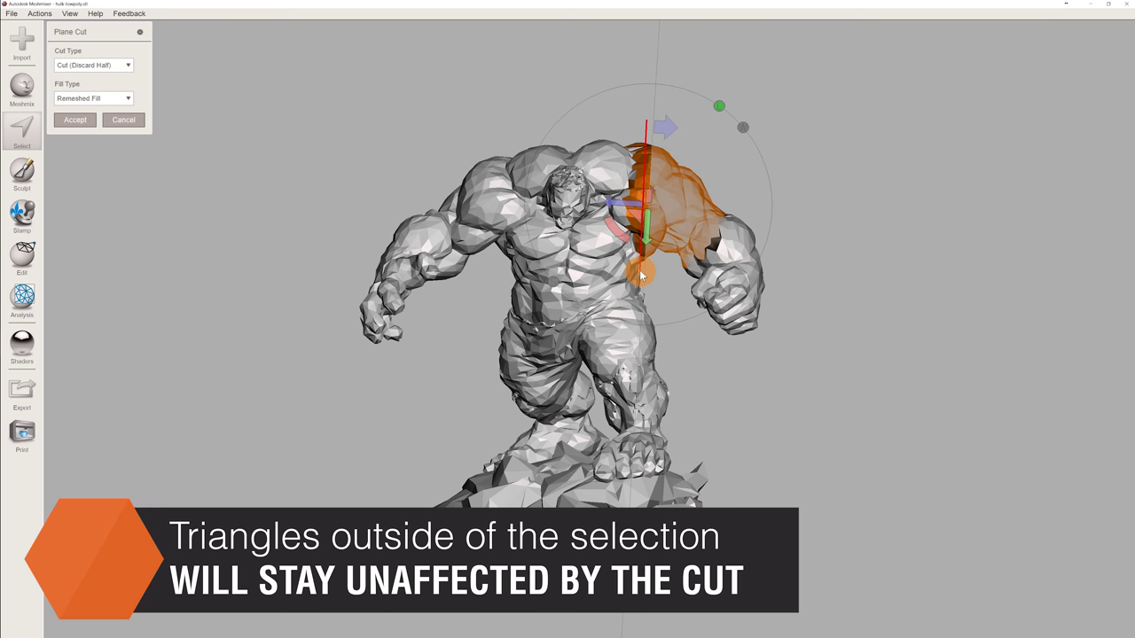
left_click_drag(642, 276, 707, 221)
mouse_move(683, 289)
right_mouse_down()
mouse_move(639, 280)
mouse_move(575, 298)
mouse_move(679, 300)
right_mouse_up()
left_click(82, 64)
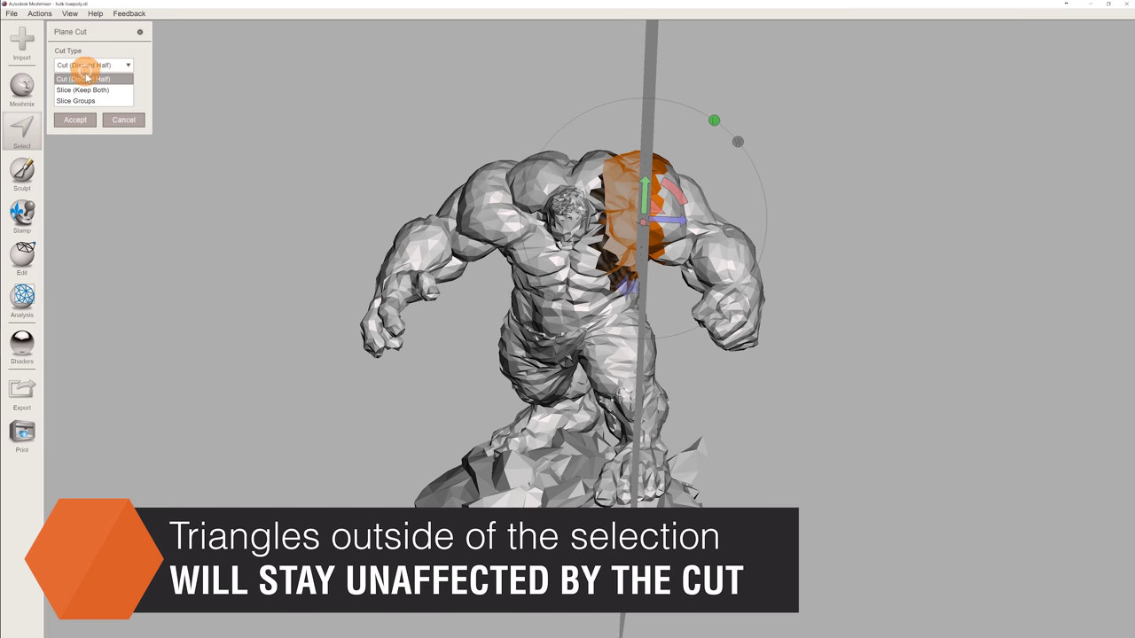
left_click(86, 88)
left_click(87, 120)
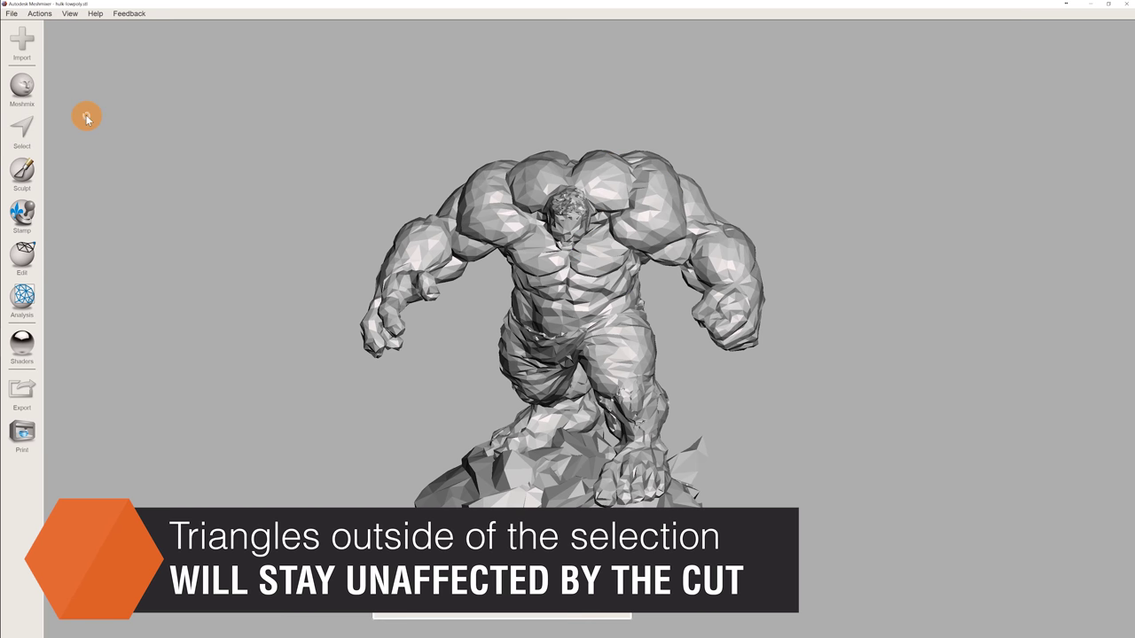
- Separate the sliced model into body and right-arm shells and inspect them
left_click(23, 255)
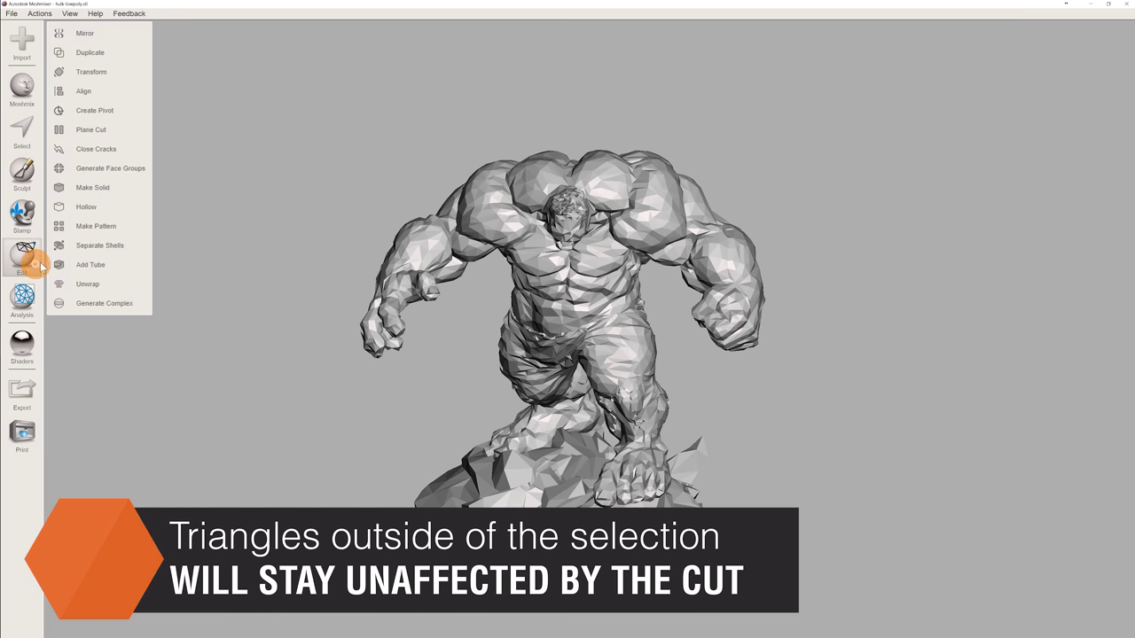
left_click(93, 253)
left_click(685, 220)
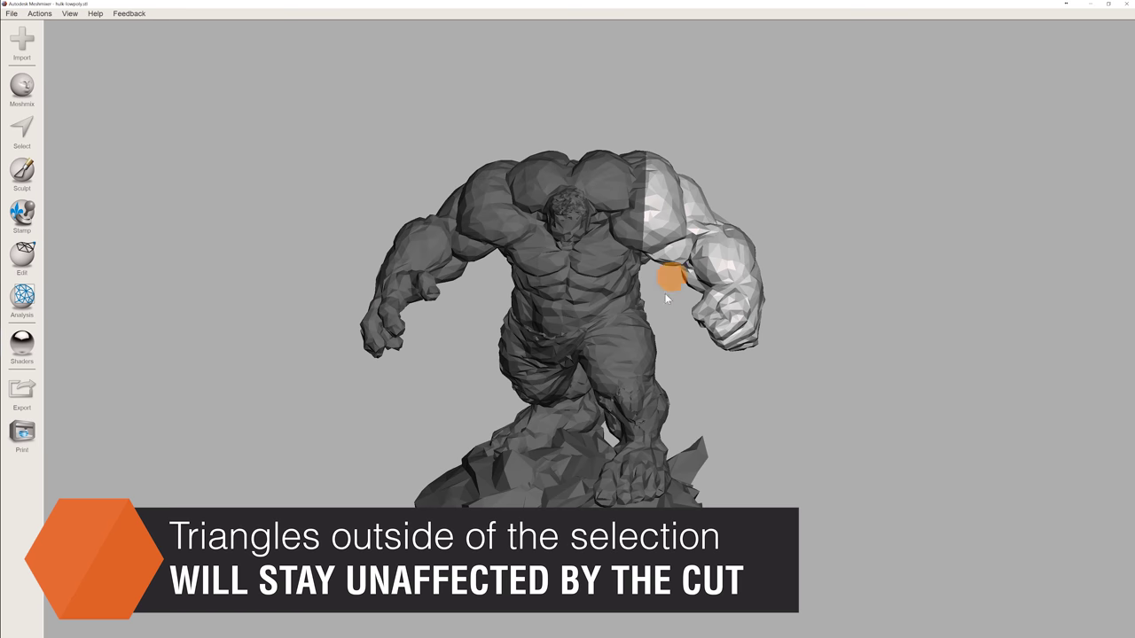
left_click(573, 266)
left_click(689, 253)
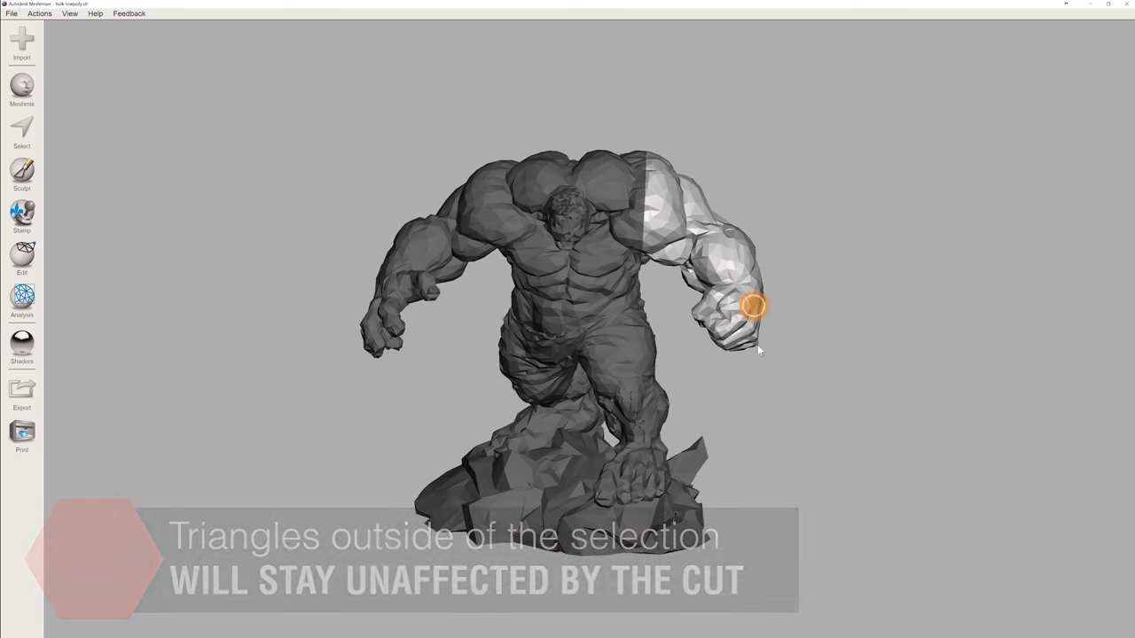
right_click_drag(752, 304, 730, 388)
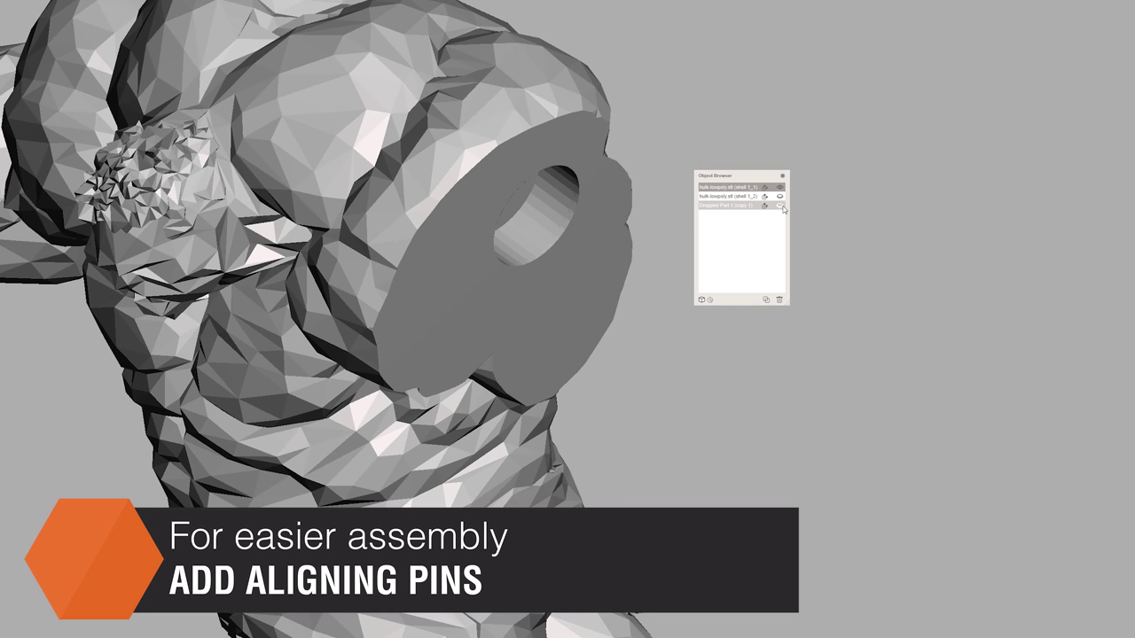
- Toggle the cylinder pin's visibility, leaving it shown
left_click(781, 207)
left_click(782, 207)
left_click(781, 207)
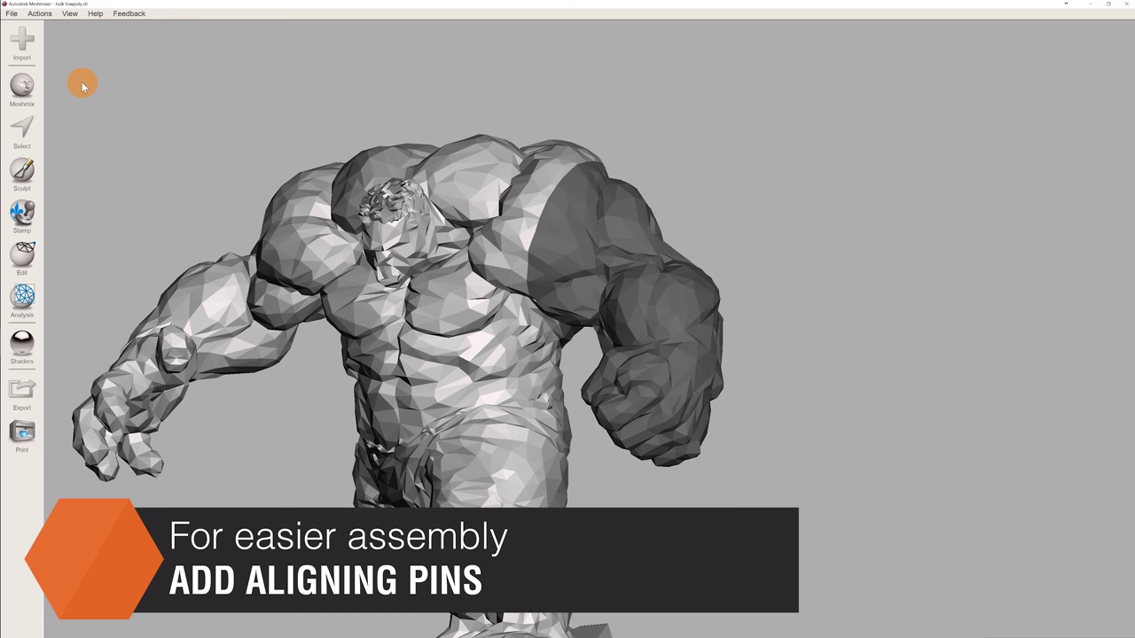
- Show the Objects Browser and hide shell 1_2 to expose the body's shoulder cut face
left_click(70, 14)
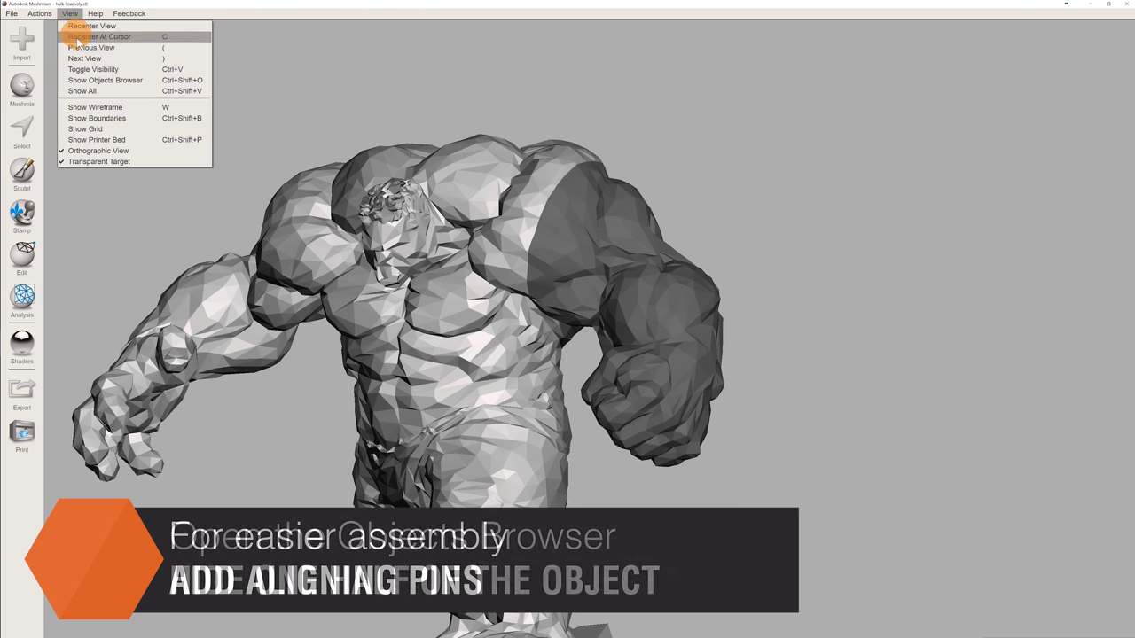
left_click(103, 81)
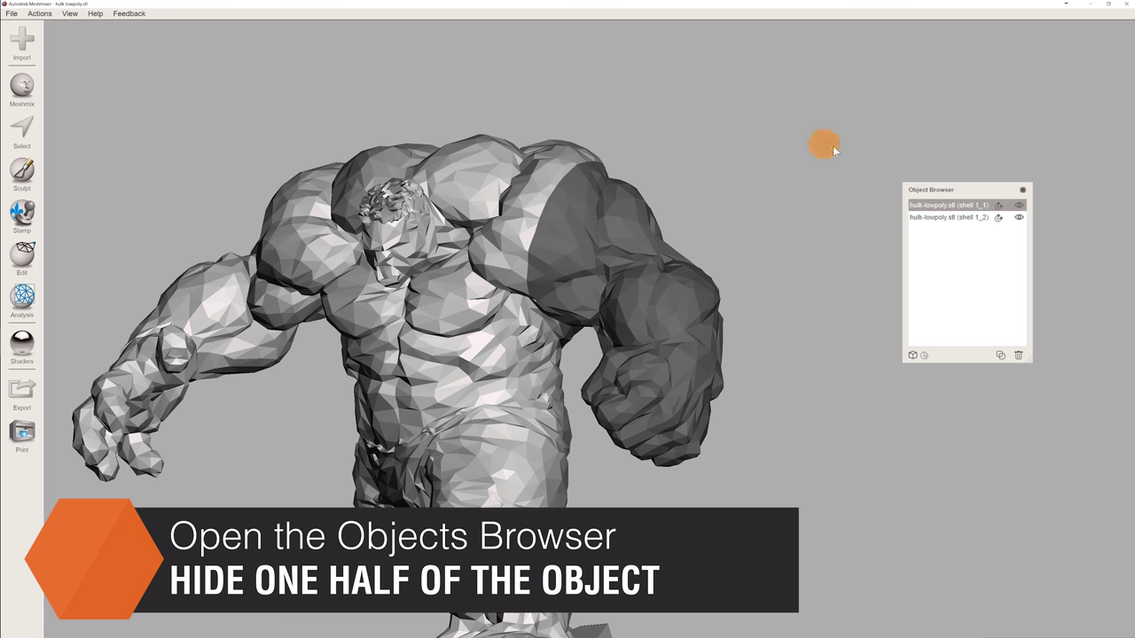
left_click(1020, 219)
right_click_drag(758, 309, 695, 340)
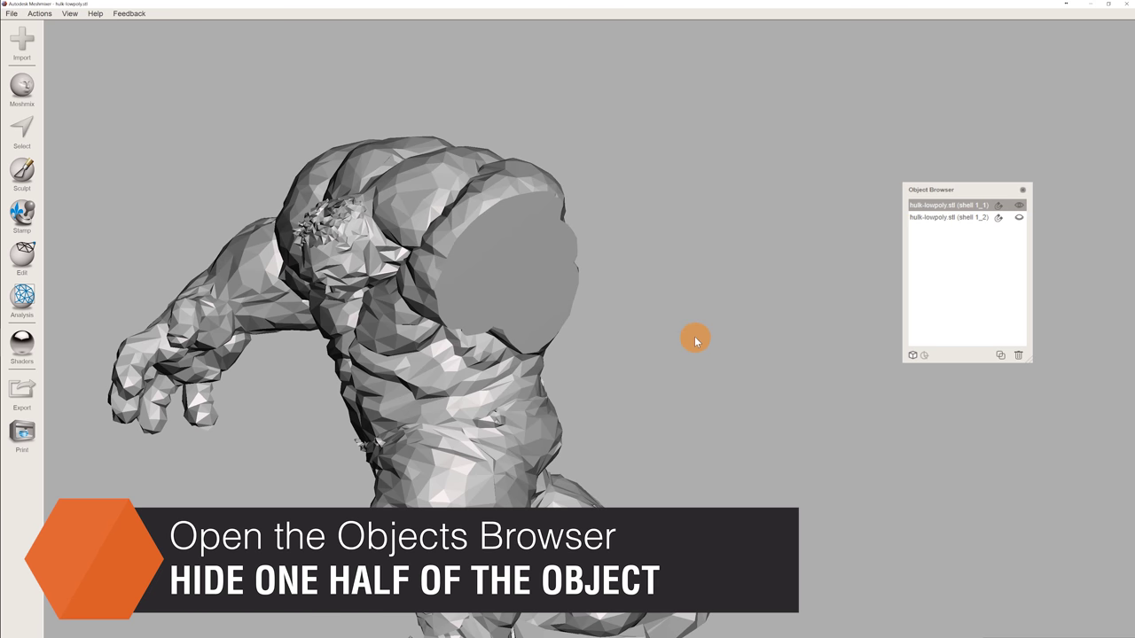
- Drop a cylinder primitive onto the shoulder cut face, scale it to 10.95 mm, and accept it as a new object
left_click(19, 83)
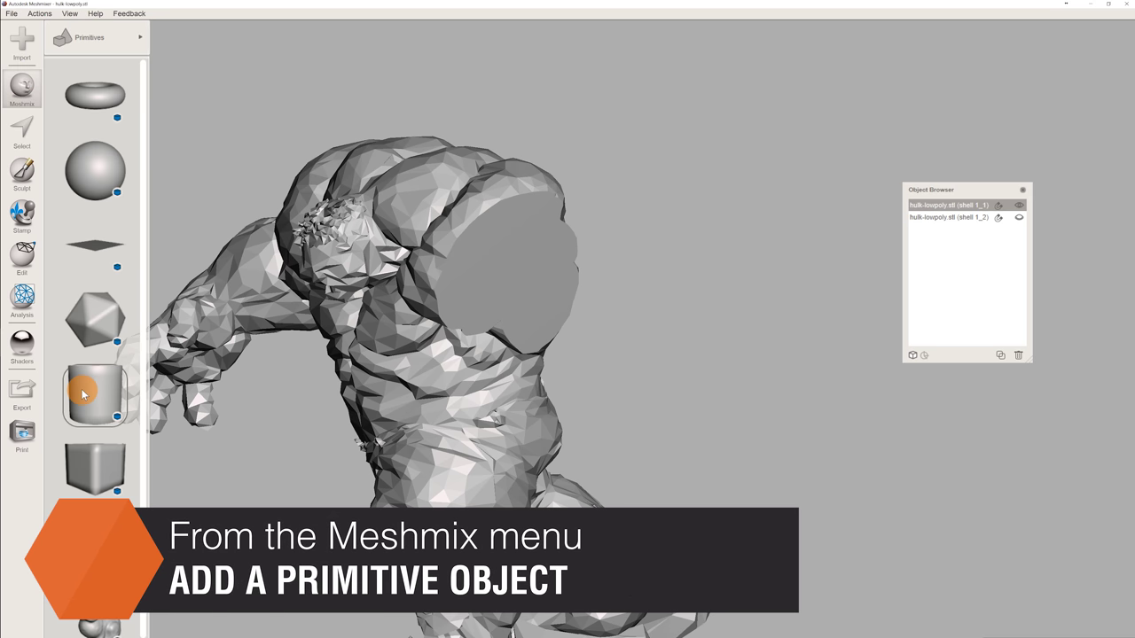
left_click_drag(82, 394, 519, 246)
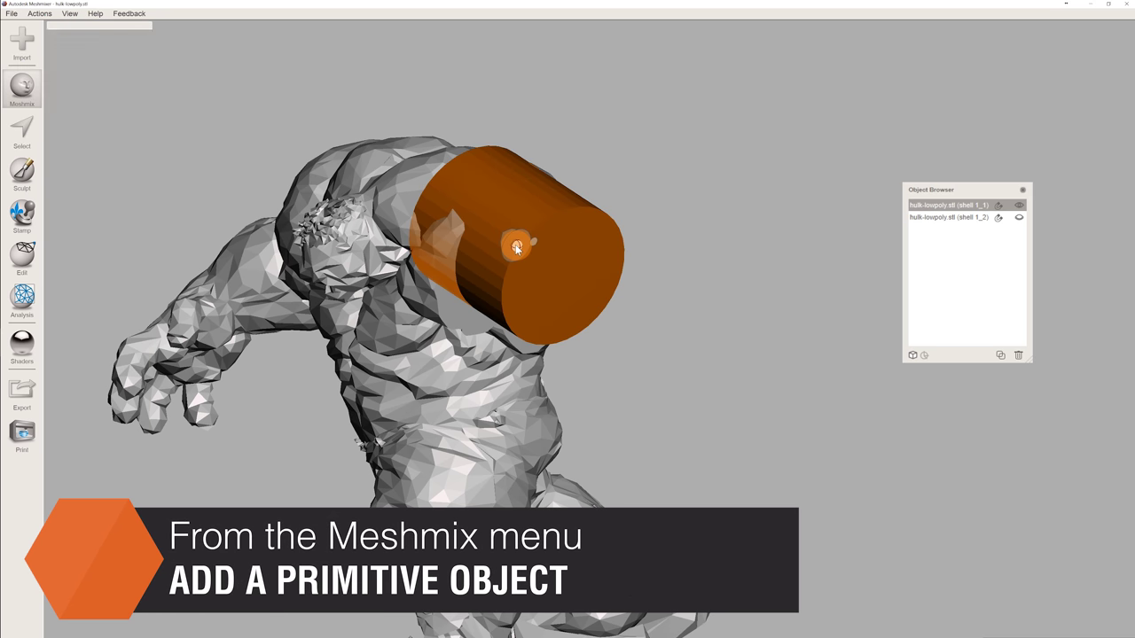
right_click_drag(497, 236, 456, 231)
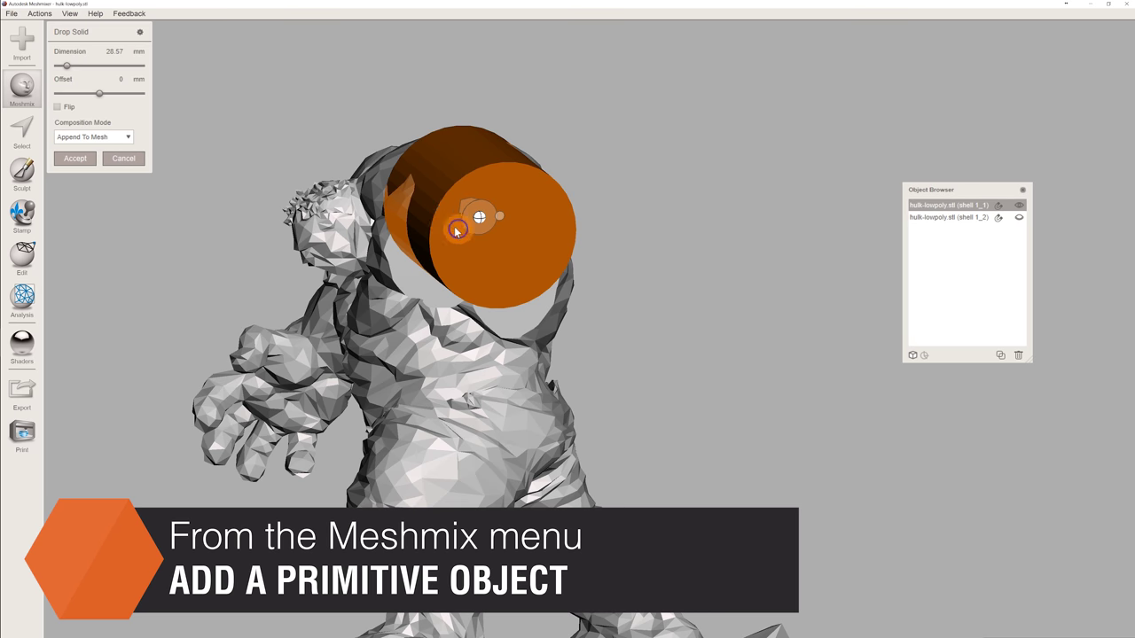
left_click_drag(463, 202, 509, 264)
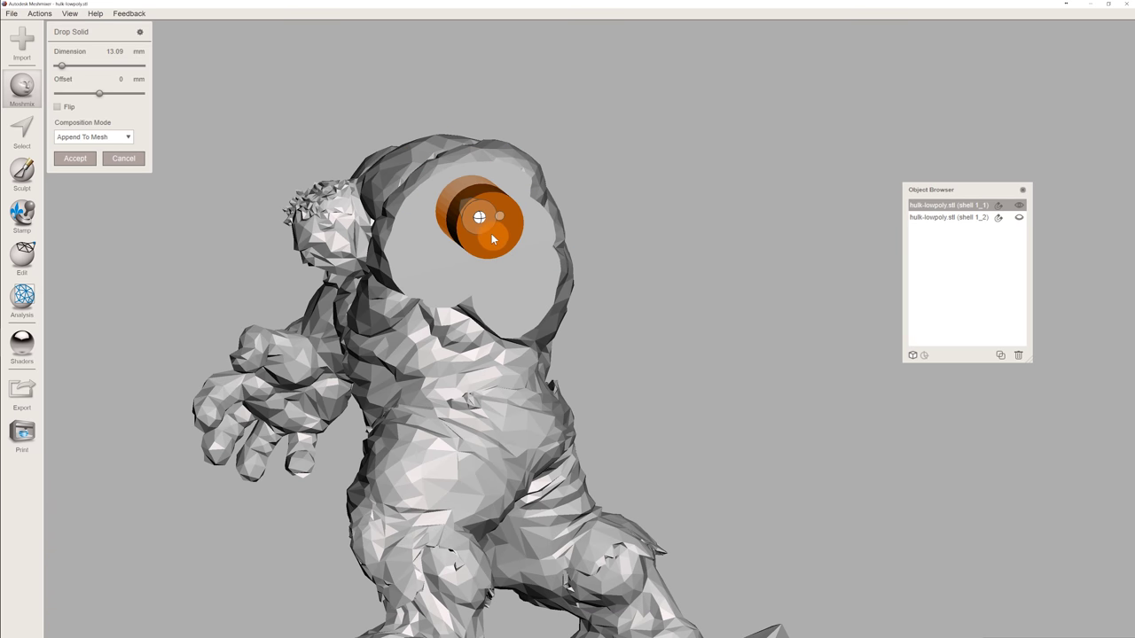
left_click_drag(478, 216, 488, 218)
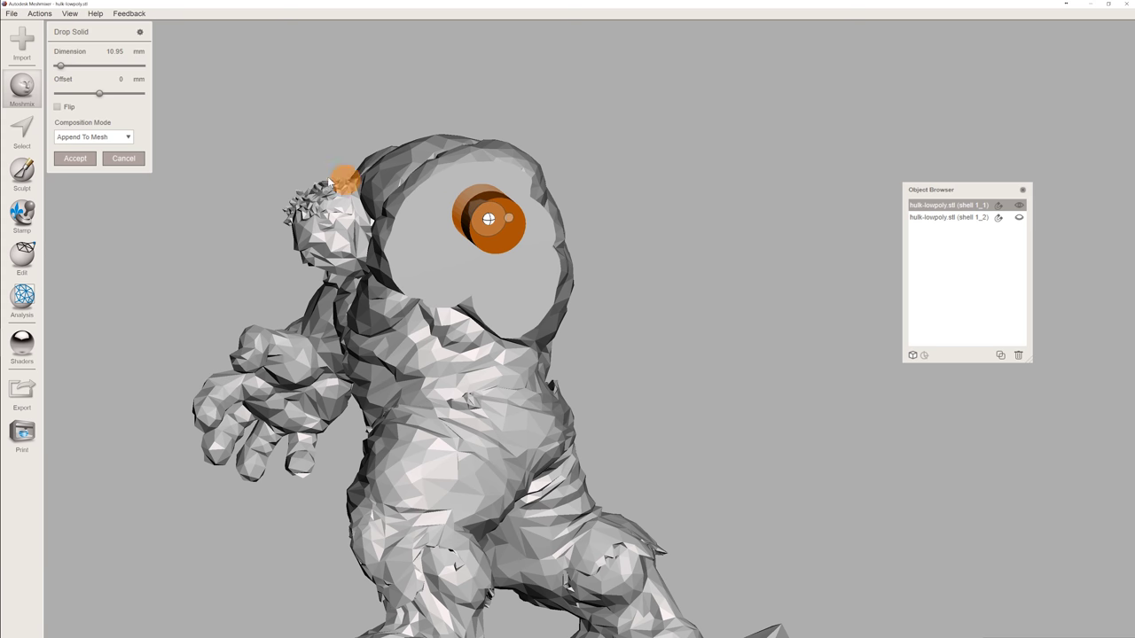
left_click(119, 141)
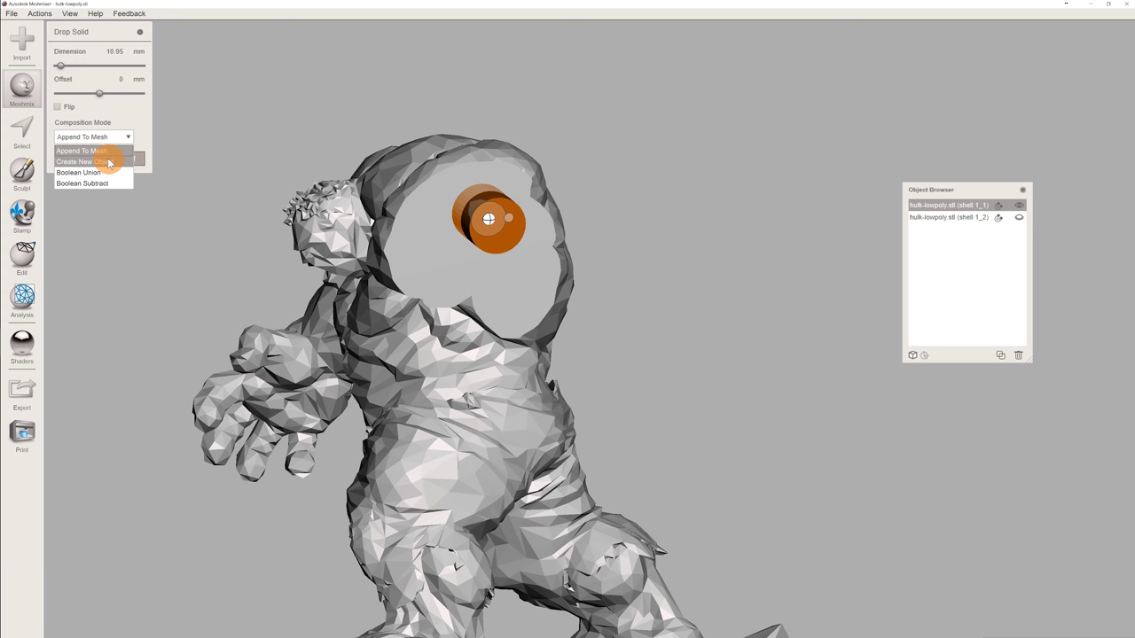
left_click(109, 163)
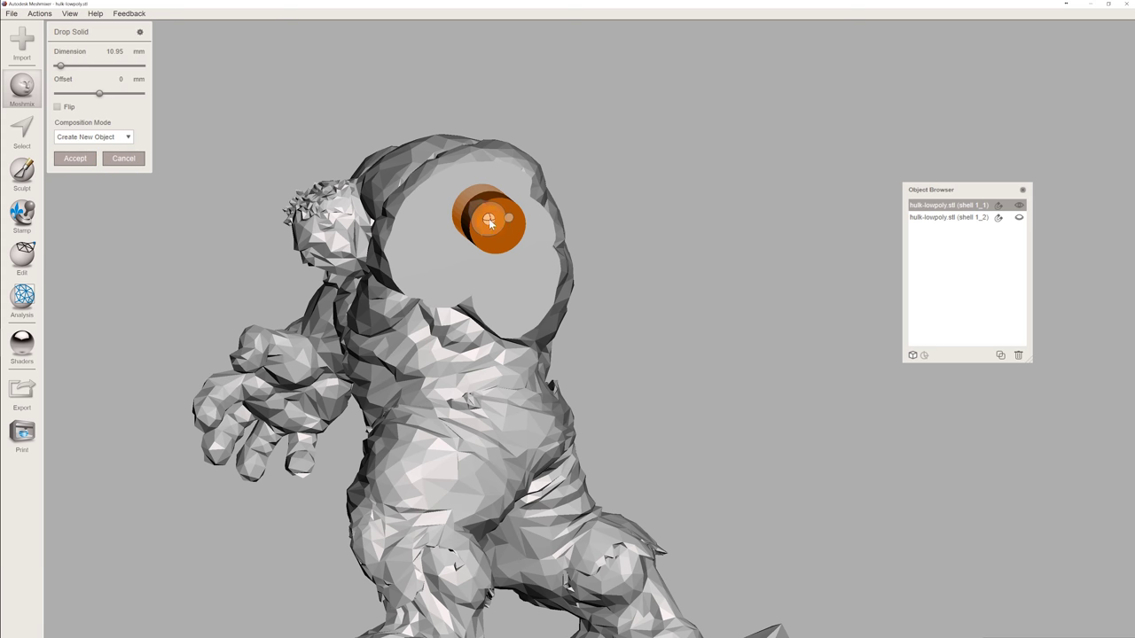
right_click_drag(494, 265, 391, 274)
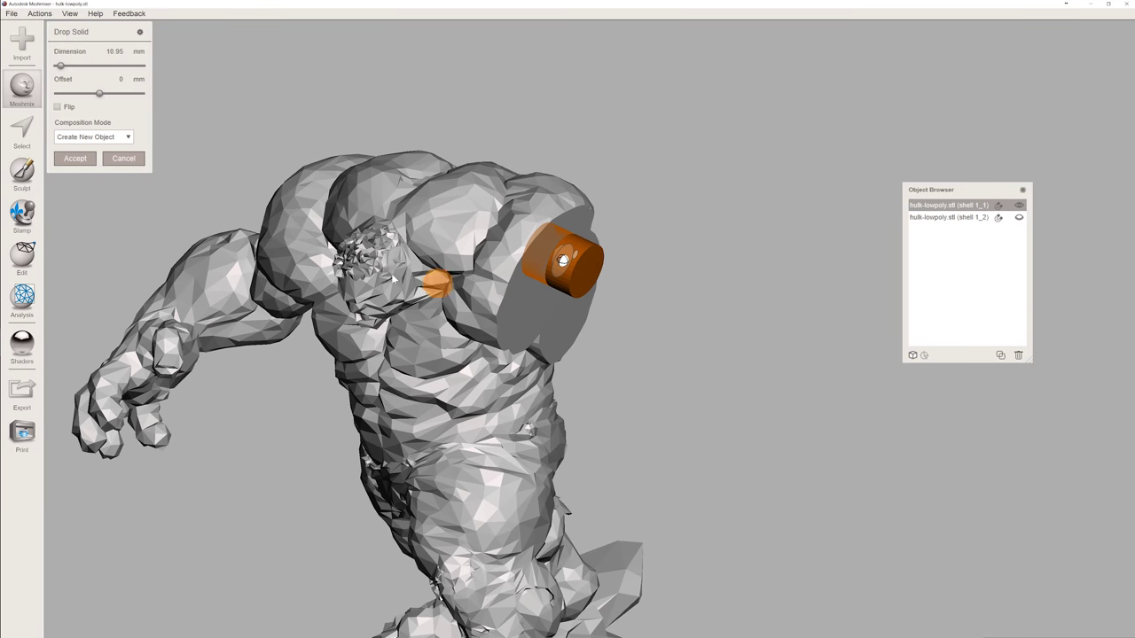
left_click(77, 163)
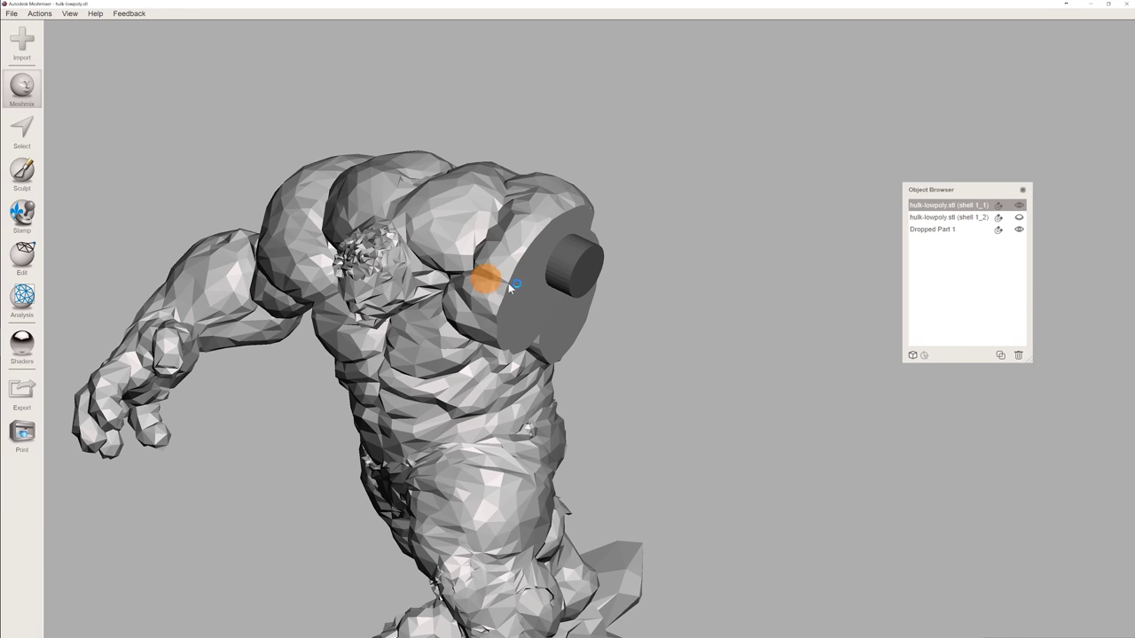
- Duplicate the Dropped Part 1 cylinder twice and hide both copies
left_click(575, 268)
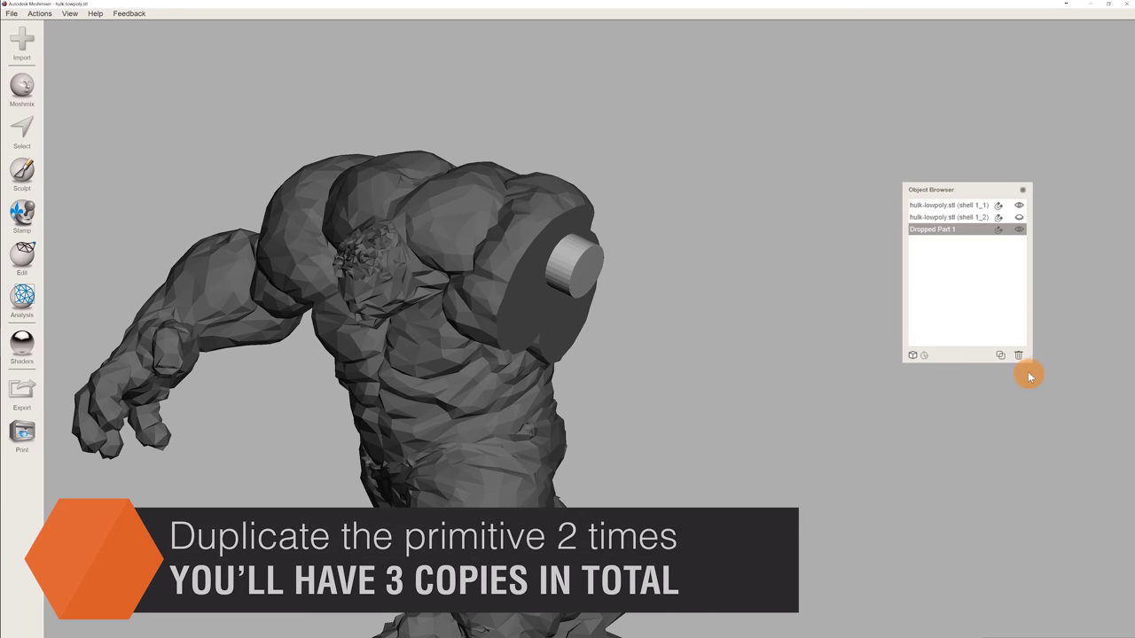
left_click(1000, 357)
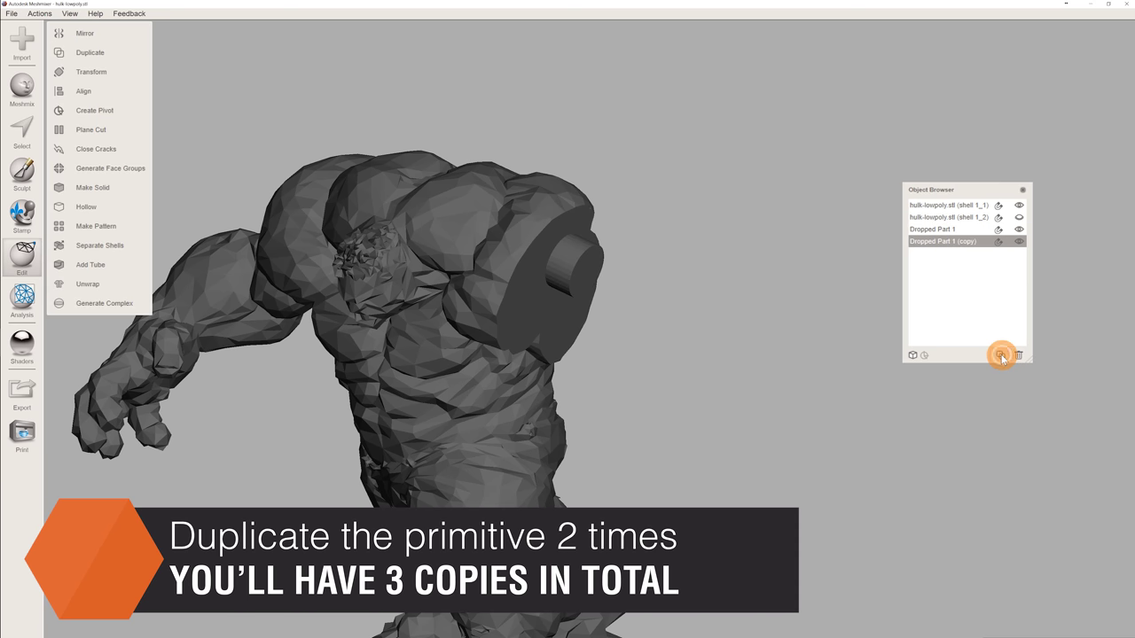
left_click(1000, 356)
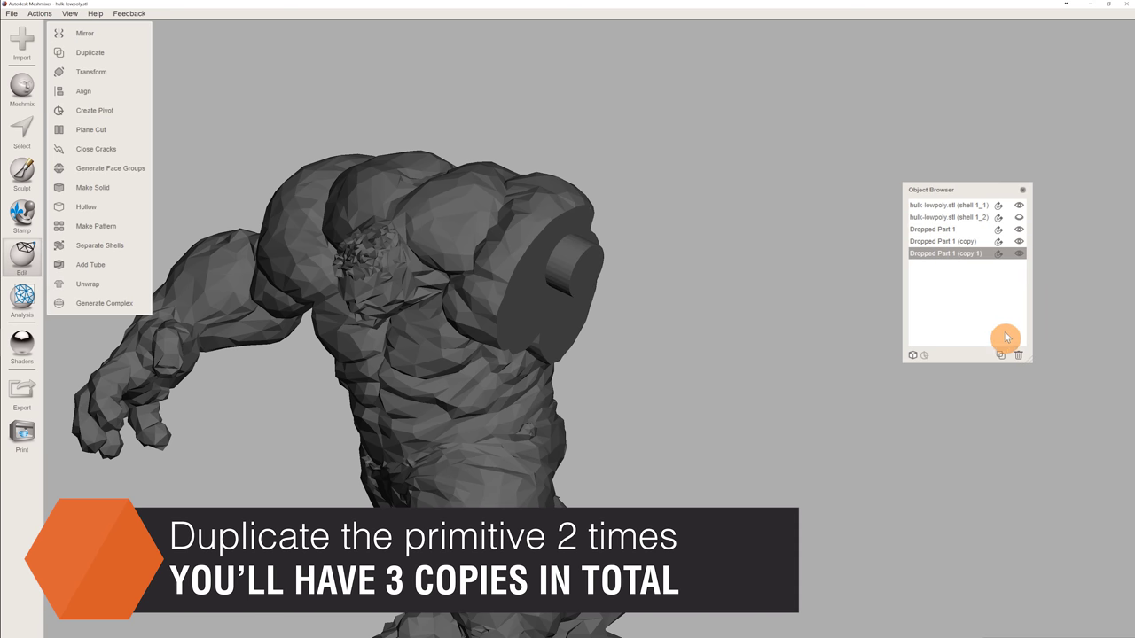
left_click(1020, 255)
left_click(1019, 244)
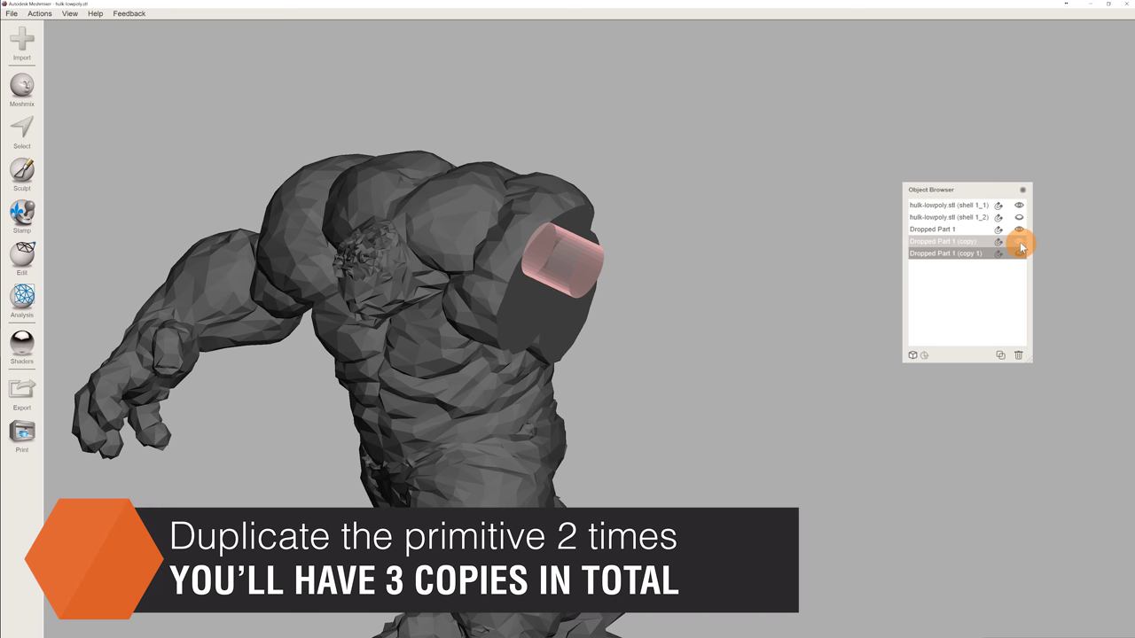
- Subtract Dropped Part 1 from shell 1_1 with Auto-Reduce Result off and Use Intersection Curves on
left_click(957, 229)
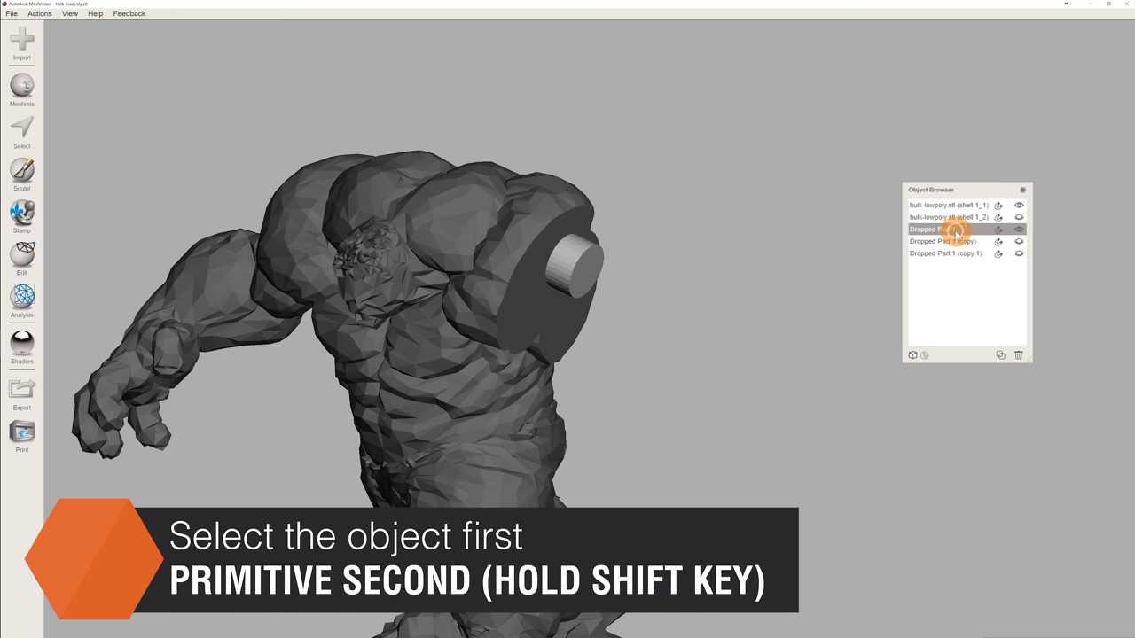
left_click(459, 238)
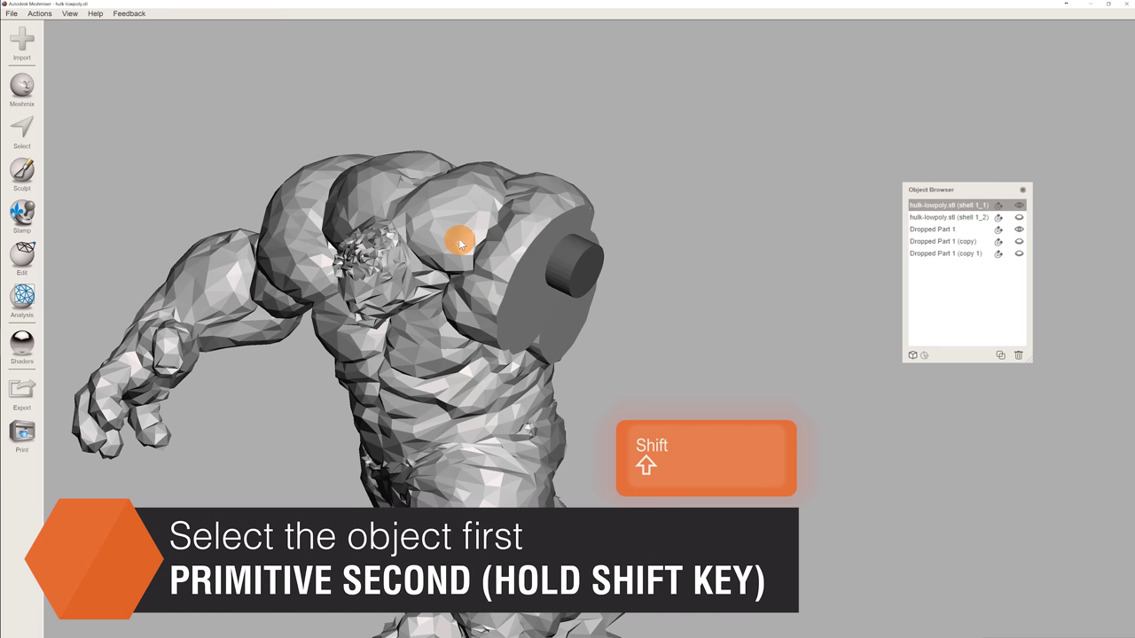
left_click(583, 267, "shift")
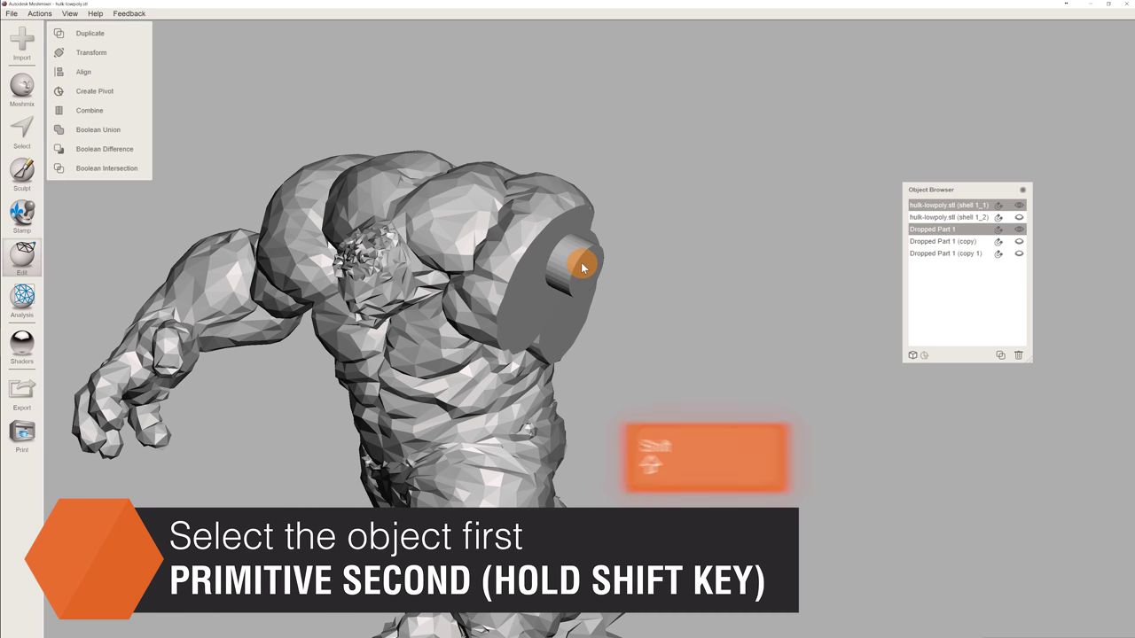
left_click(101, 152)
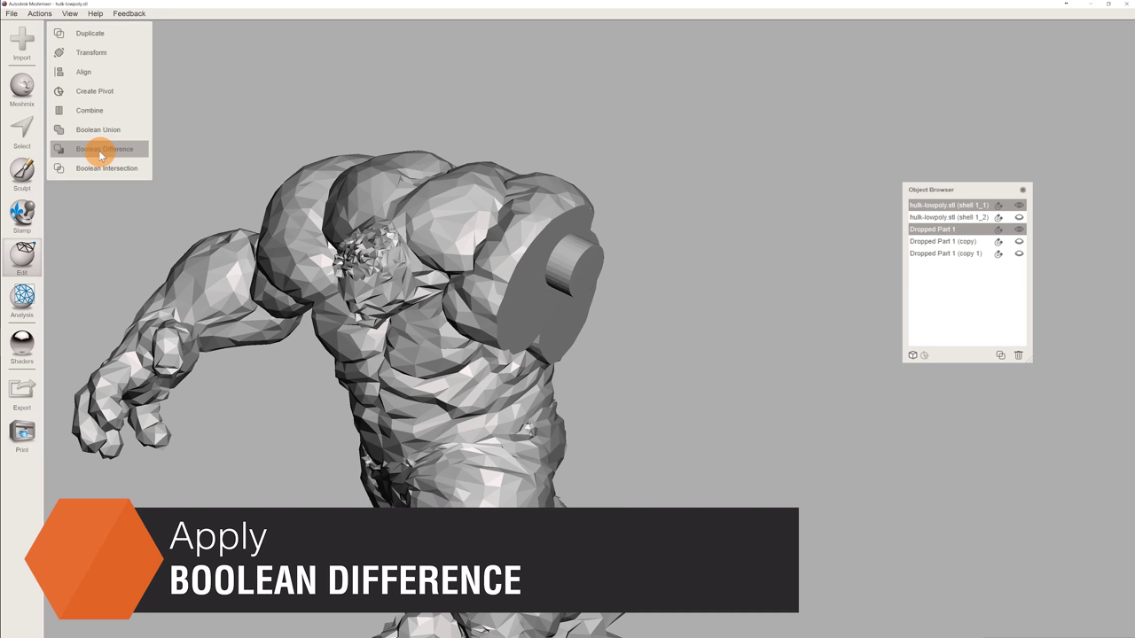
right_click_drag(538, 465, 360, 216)
scroll(505, 179, "up", 3)
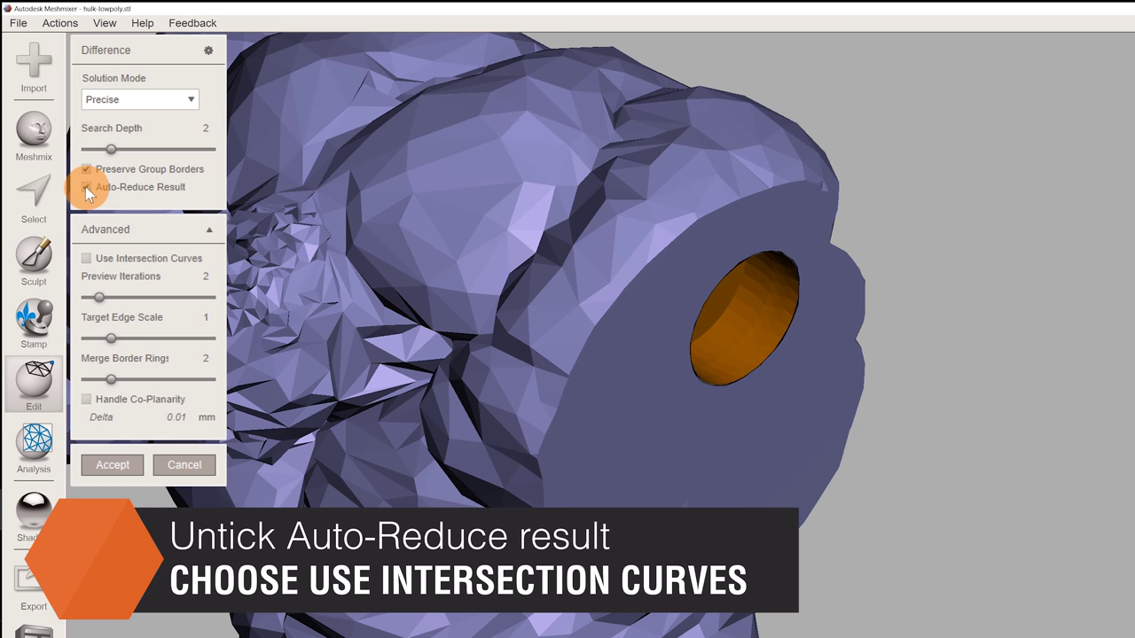
left_click(85, 186)
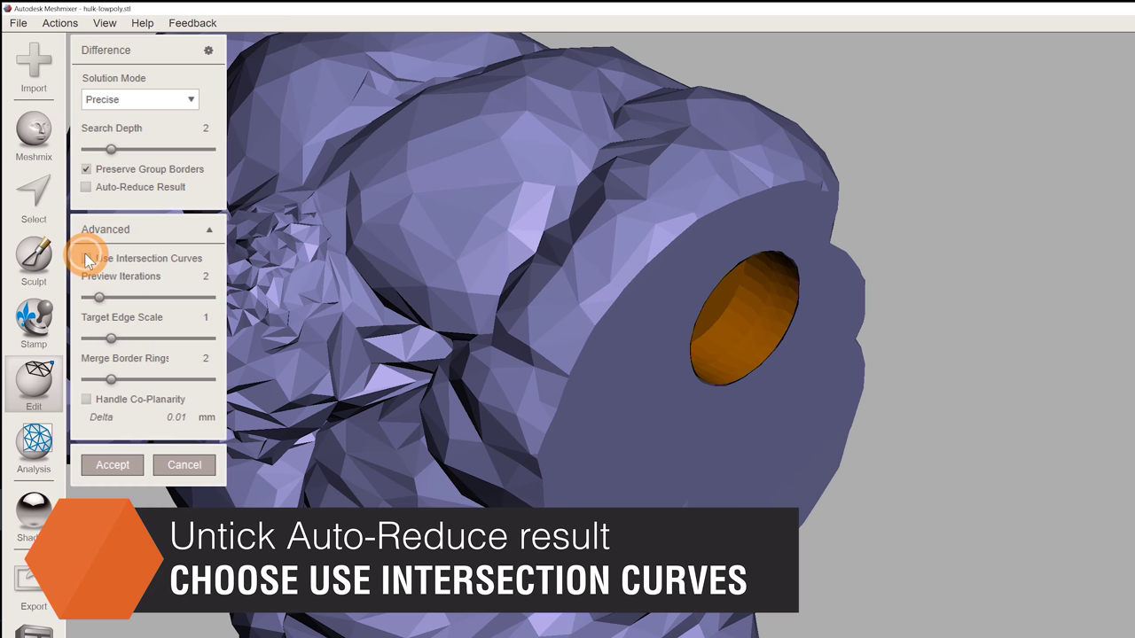
left_click(85, 258)
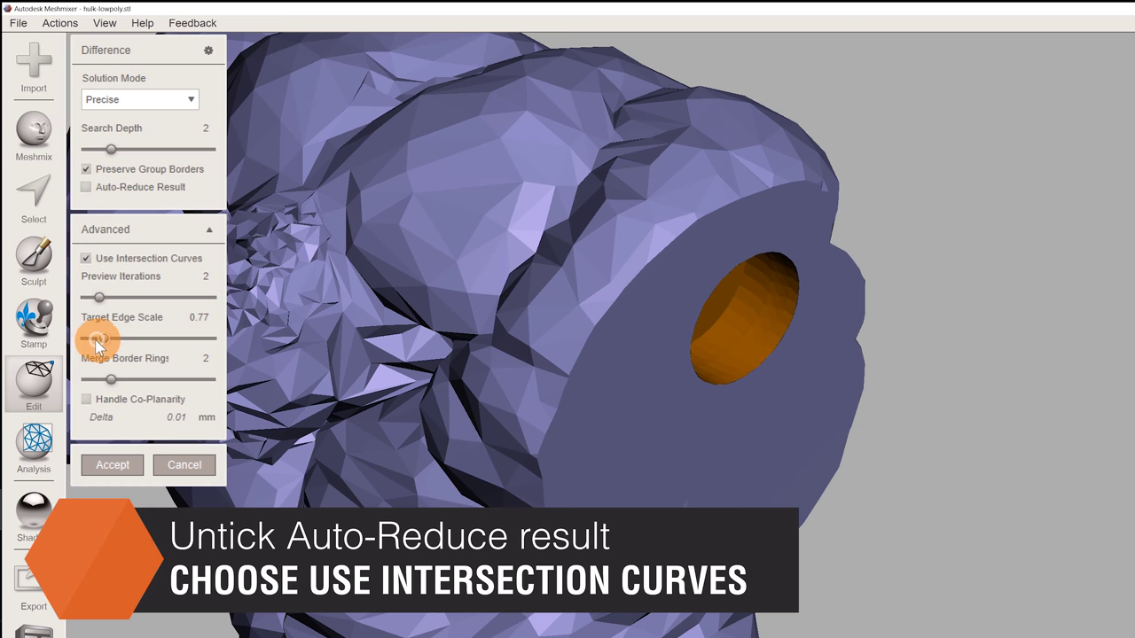
left_click(116, 469)
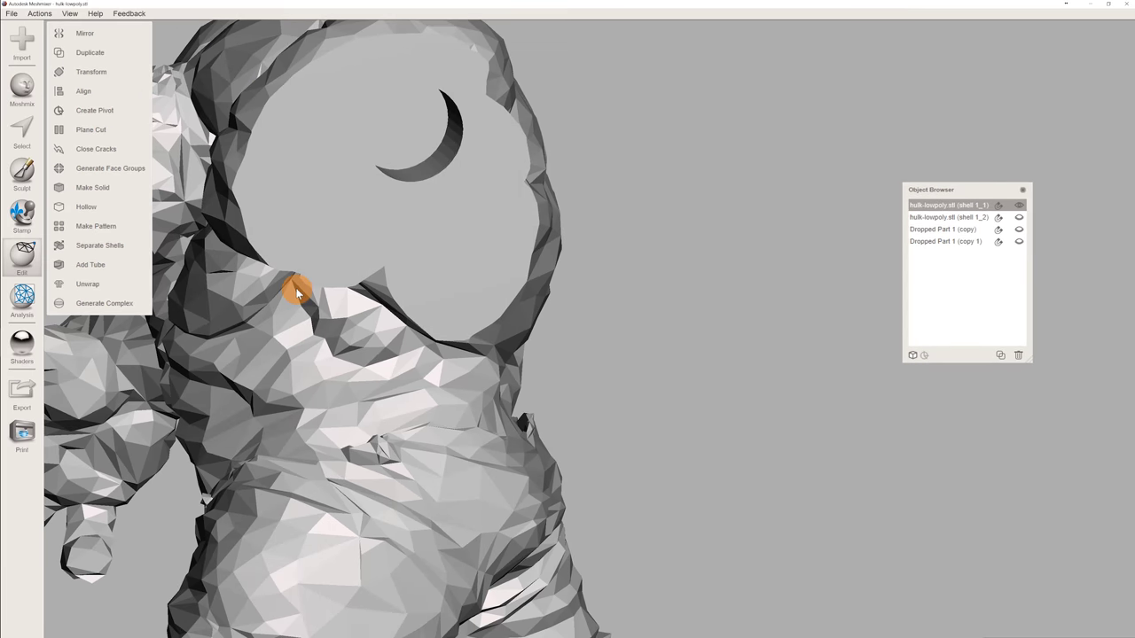
right_click_drag(297, 292, 367, 314)
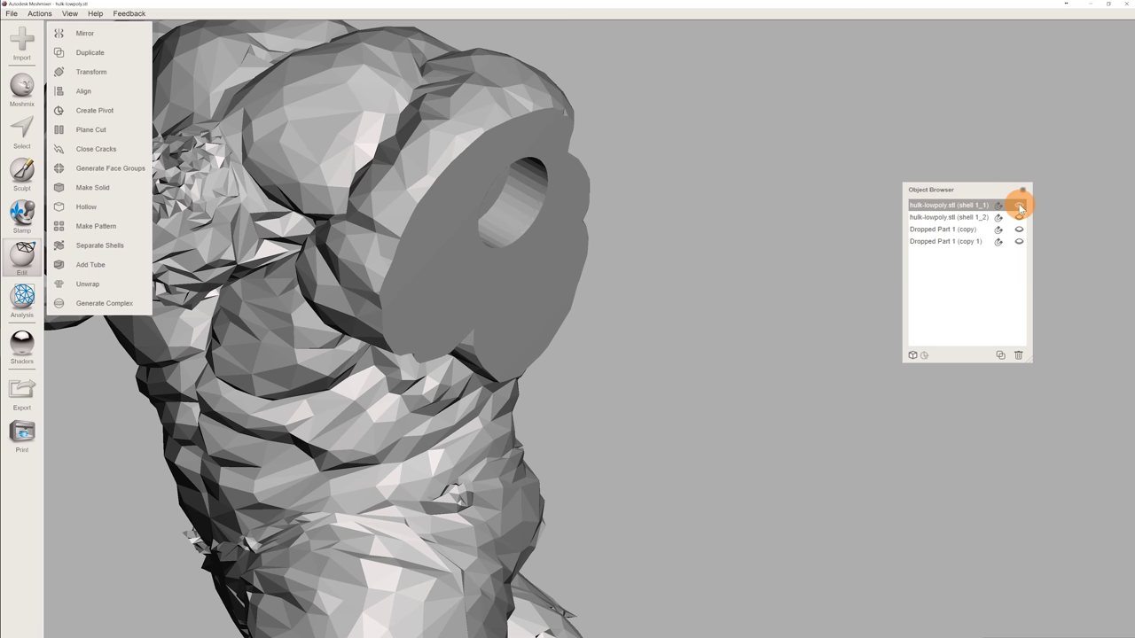
- Subtract the cylinder copy from shell 1_2 with Auto-Reduce off and Target Edge Scale 0.47
left_click(967, 217)
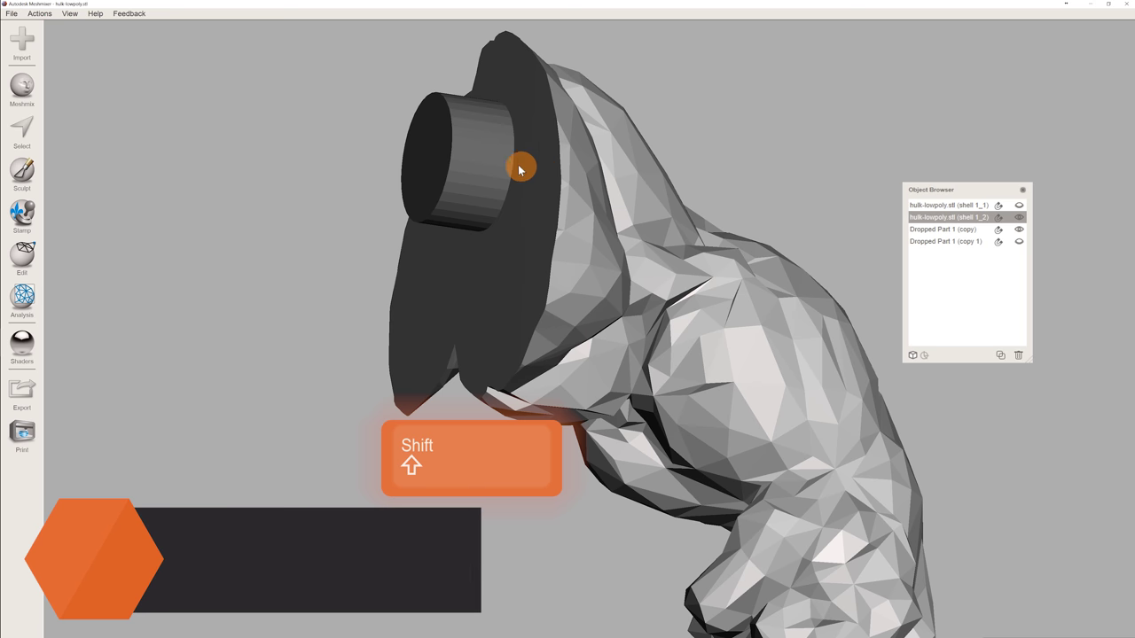
left_click(470, 163, "shift")
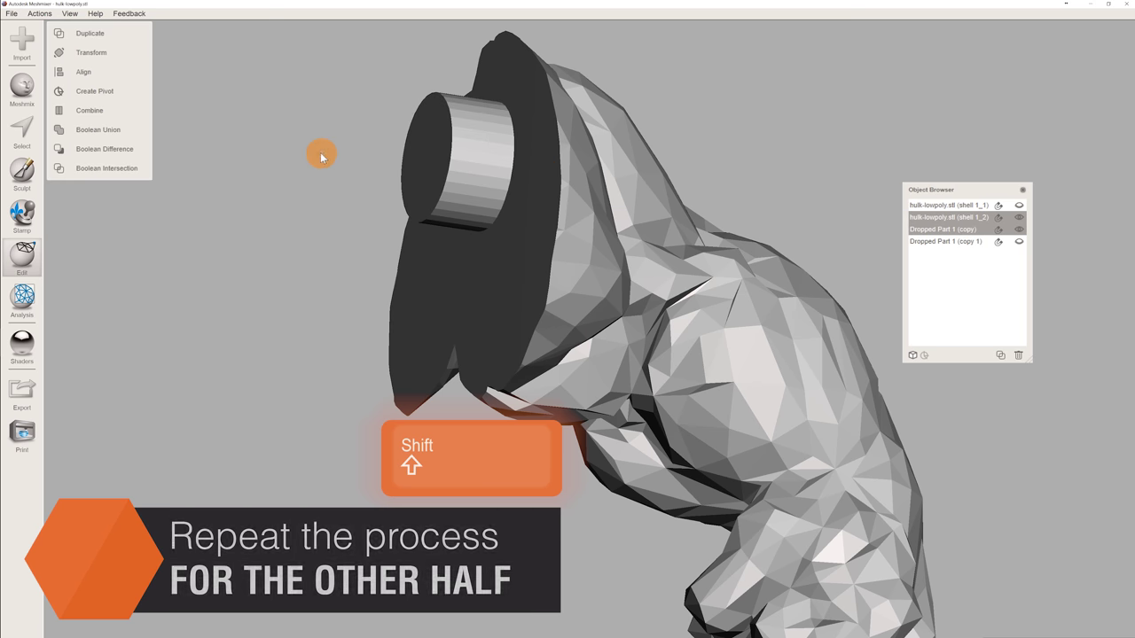
left_click(104, 149)
right_click_drag(173, 181, 389, 224)
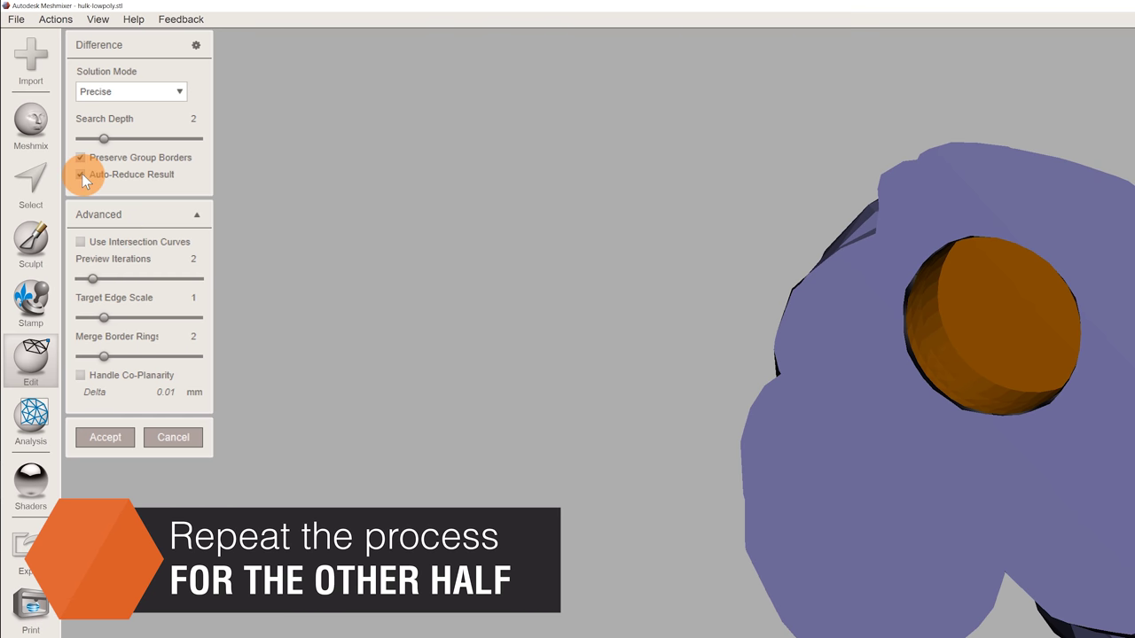
left_click(81, 175)
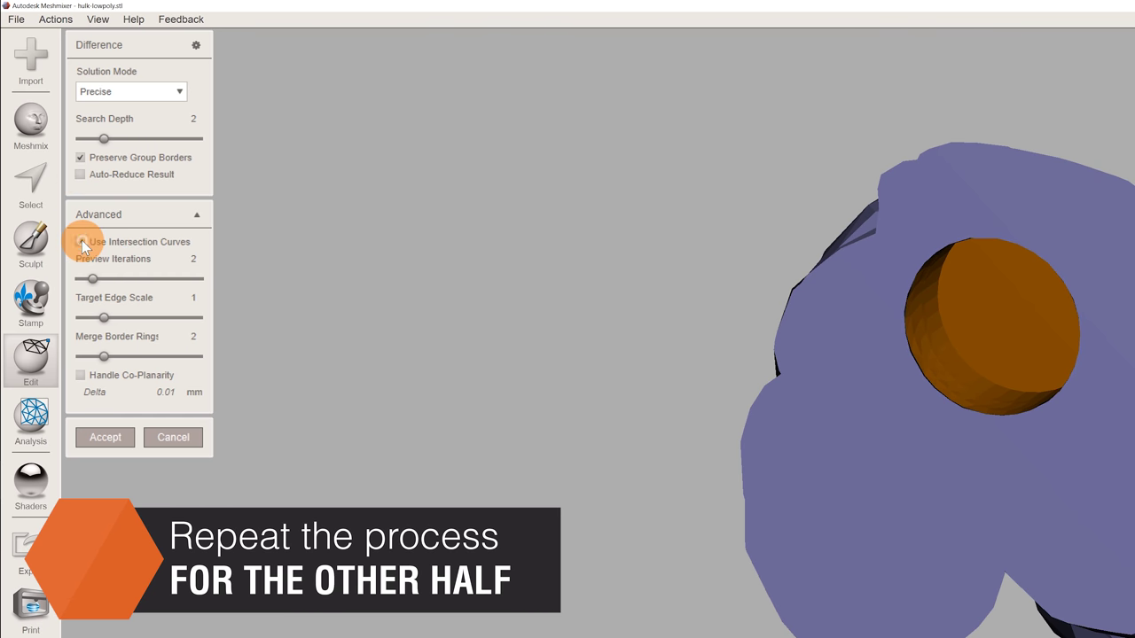
left_click_drag(99, 316, 87, 318)
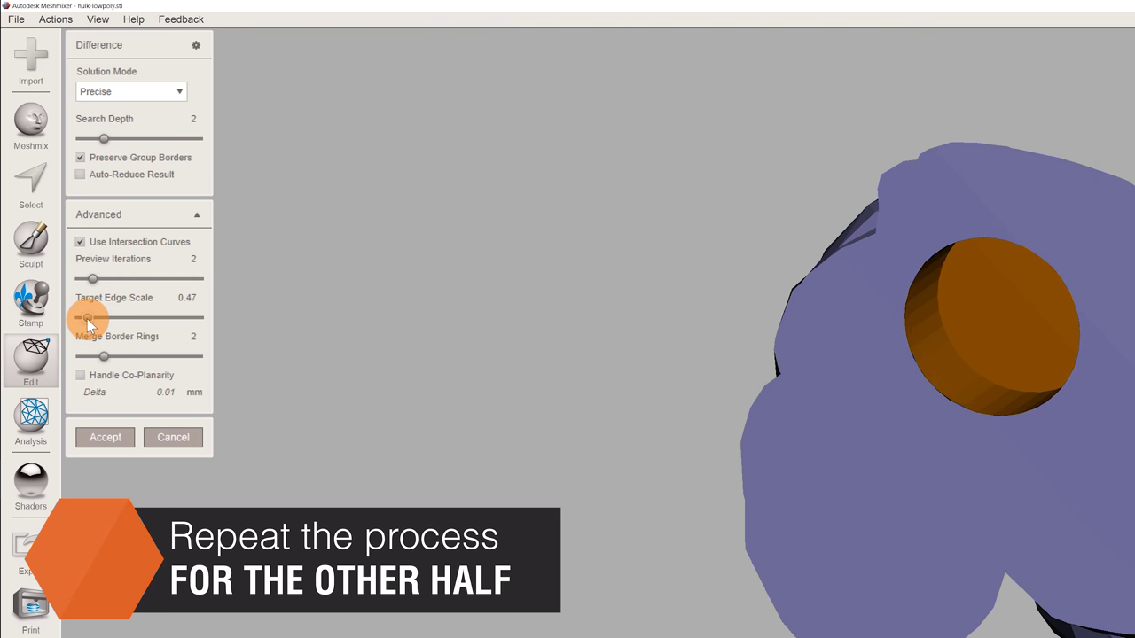
left_click(113, 437)
- Inspect both Hulk shells, then hide them, leaving Dropped Part 1 (copy 1) visible and selected
scroll(458, 339, "down", 3)
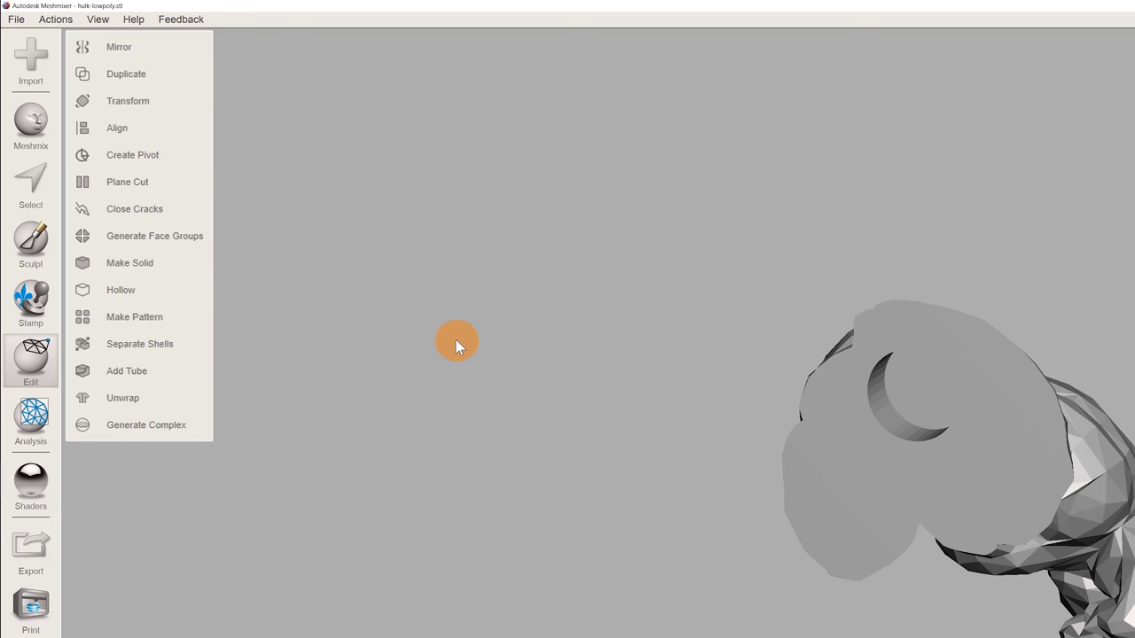
right_click_drag(630, 424, 718, 317)
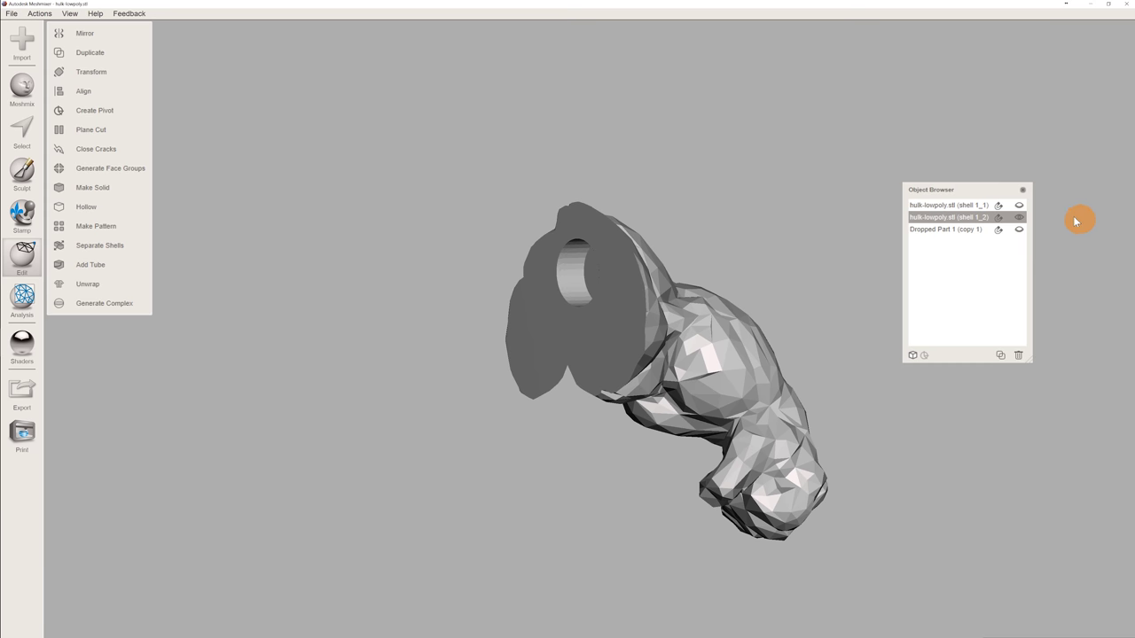
left_click(1021, 206)
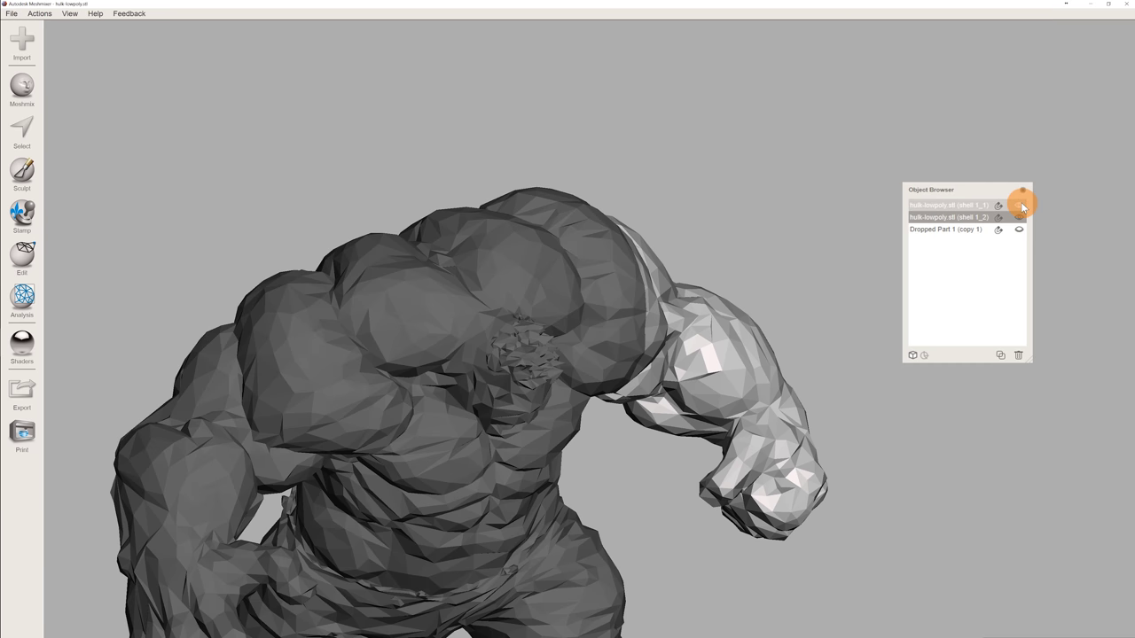
right_click_drag(964, 277, 787, 340)
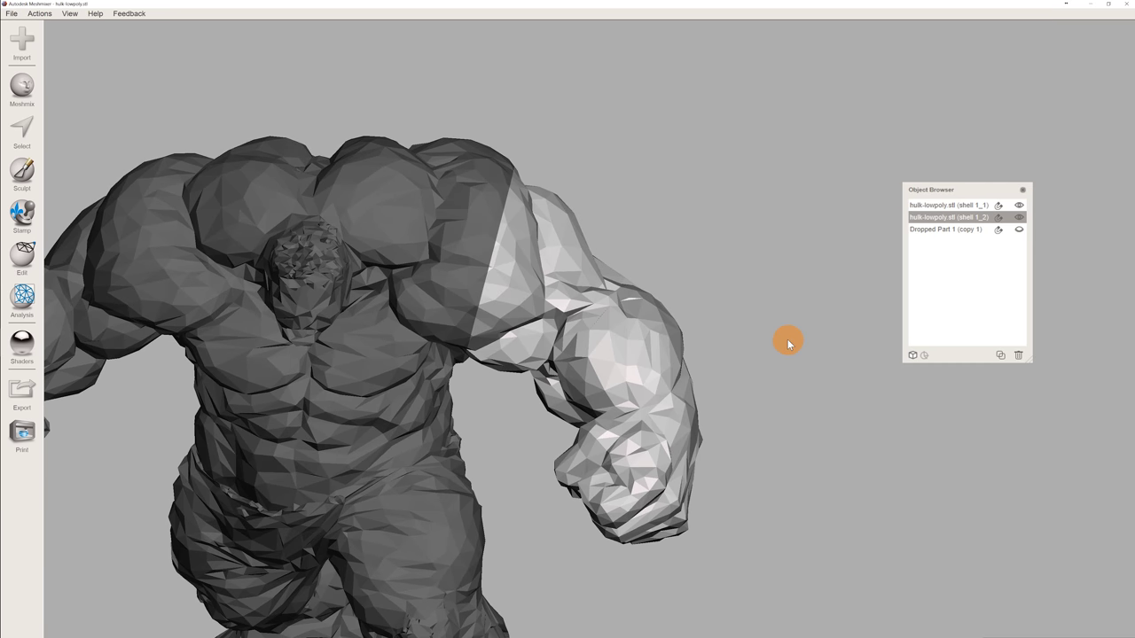
scroll(443, 112, "up", 5)
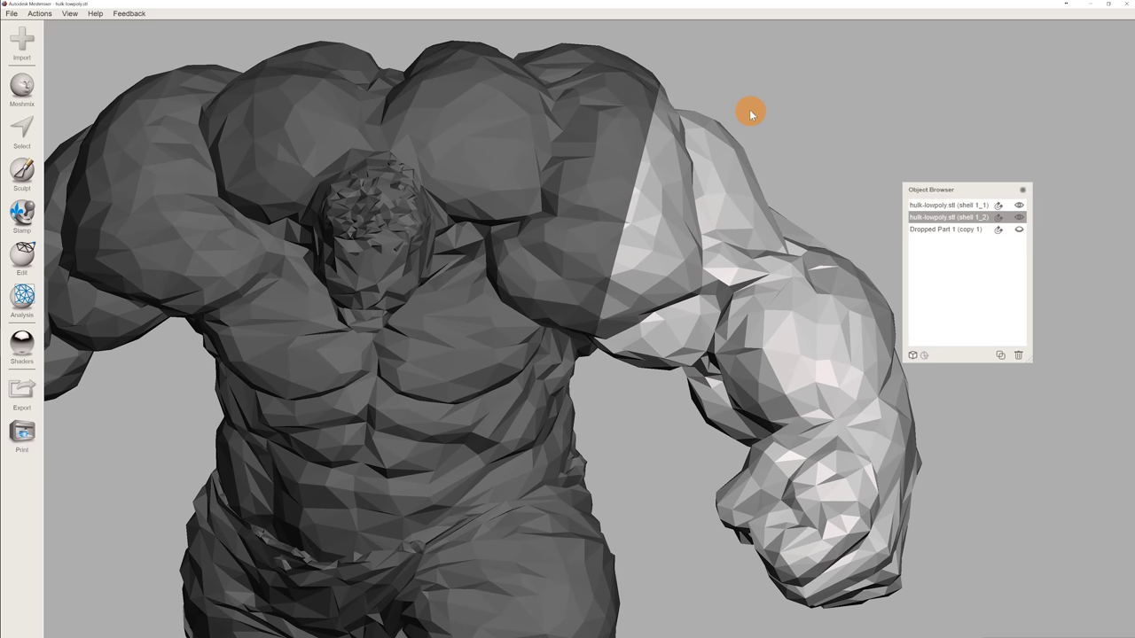
left_click(1019, 207)
left_click(1020, 207)
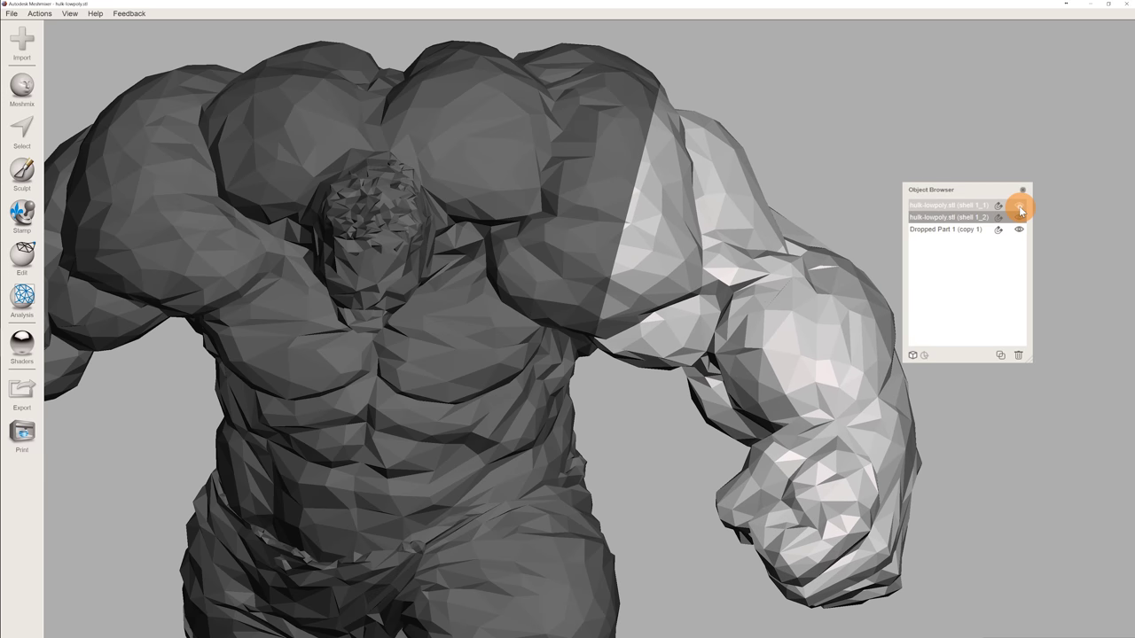
left_click(1020, 217)
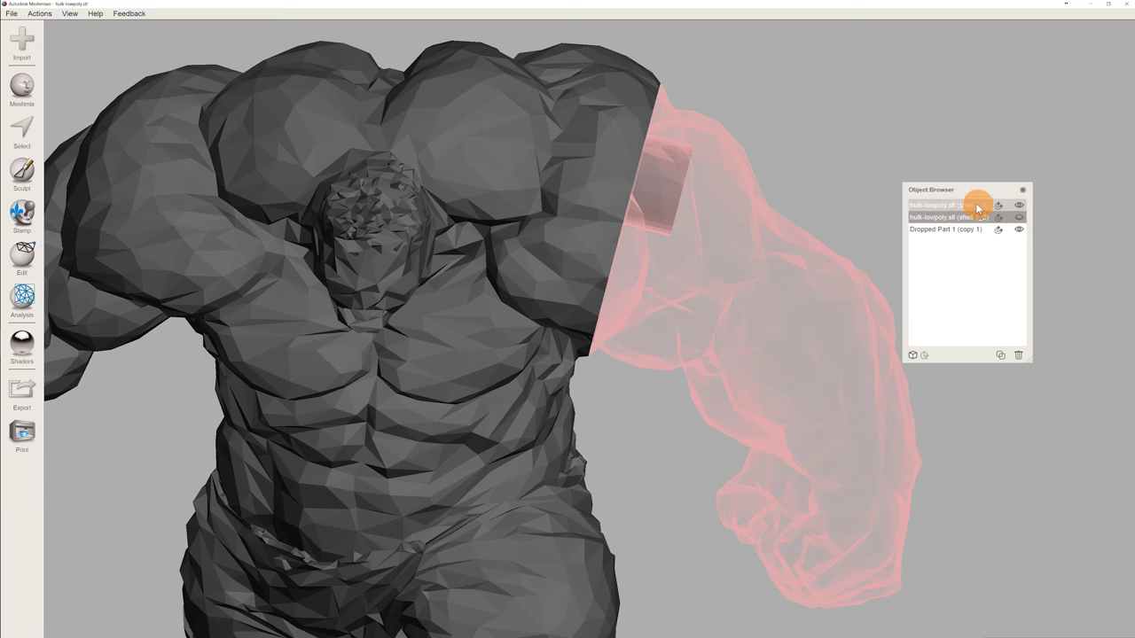
left_click(977, 207)
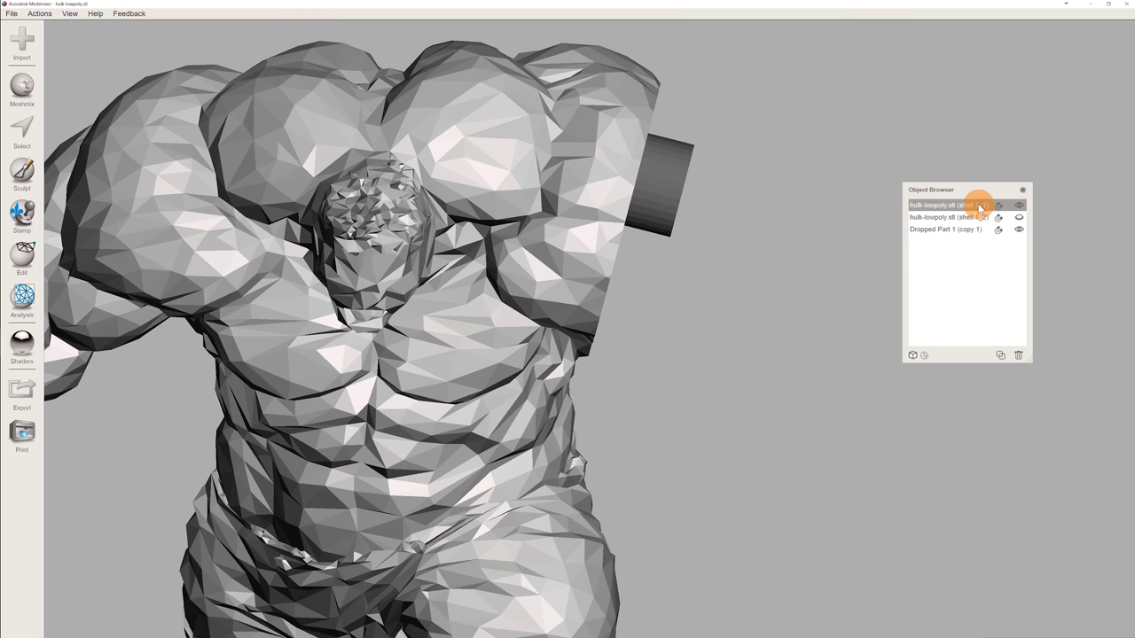
left_click(1019, 206)
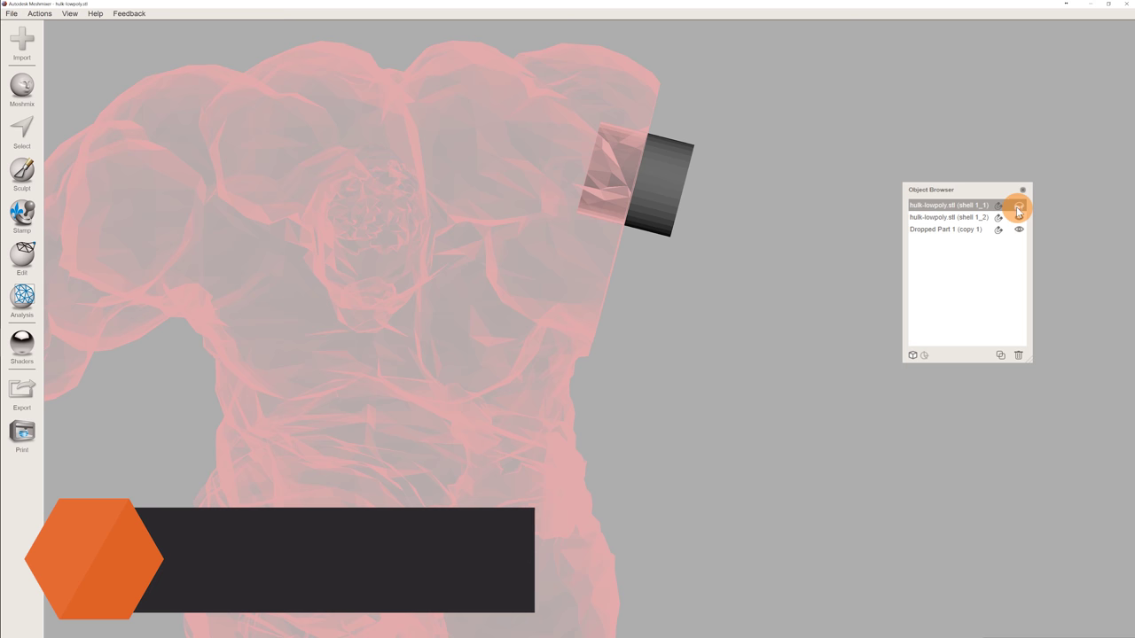
left_click(946, 231)
- Orbit the view around the lone cylinder pin, Dropped Part 1 (copy 1), to inspect it
right_click_drag(865, 232, 765, 252)
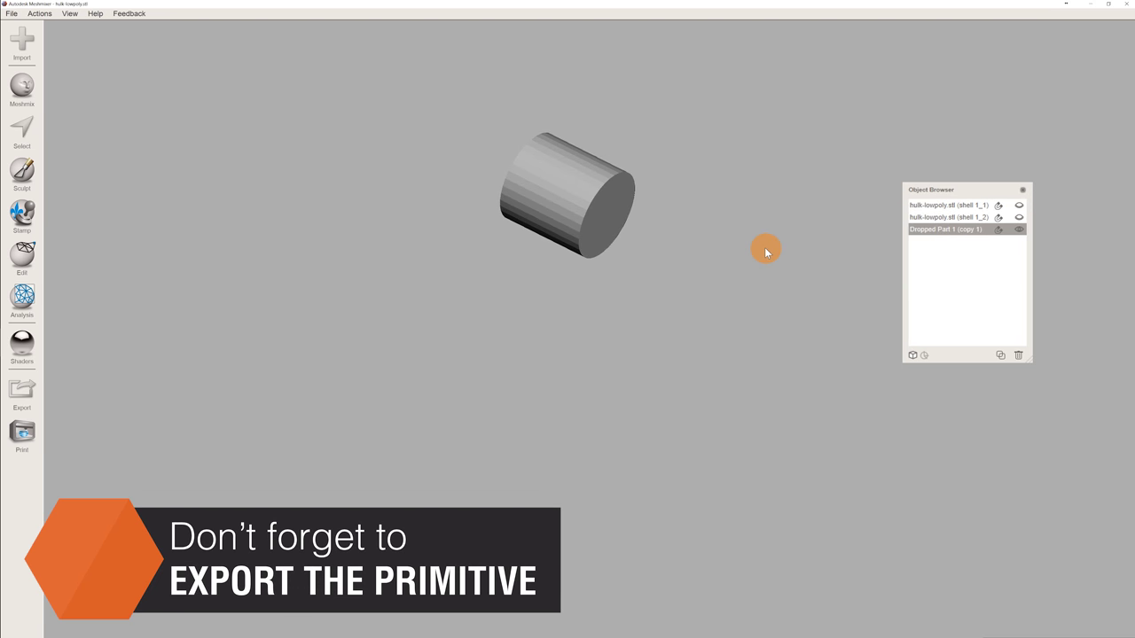